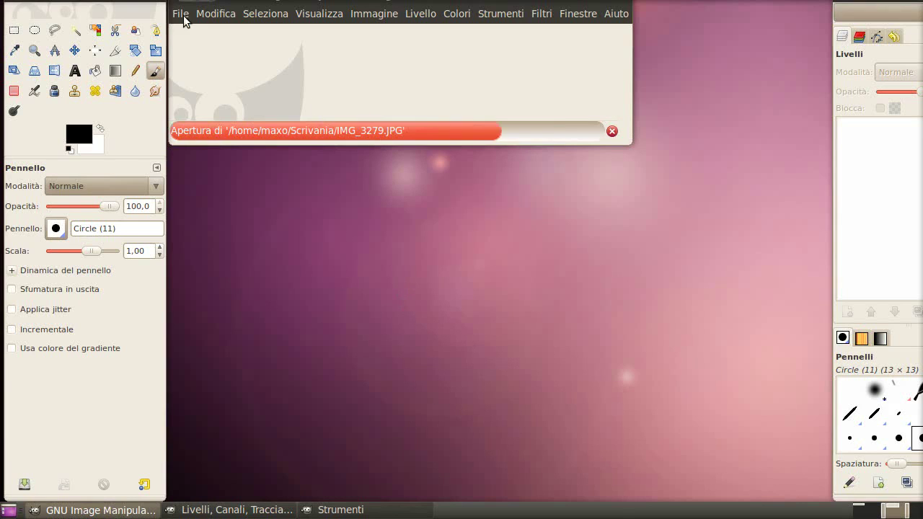
Step: Open IMG_3253.JPG and IMG_3279.JPG in separate image windows
left_click(182, 16)
left_click(196, 72)
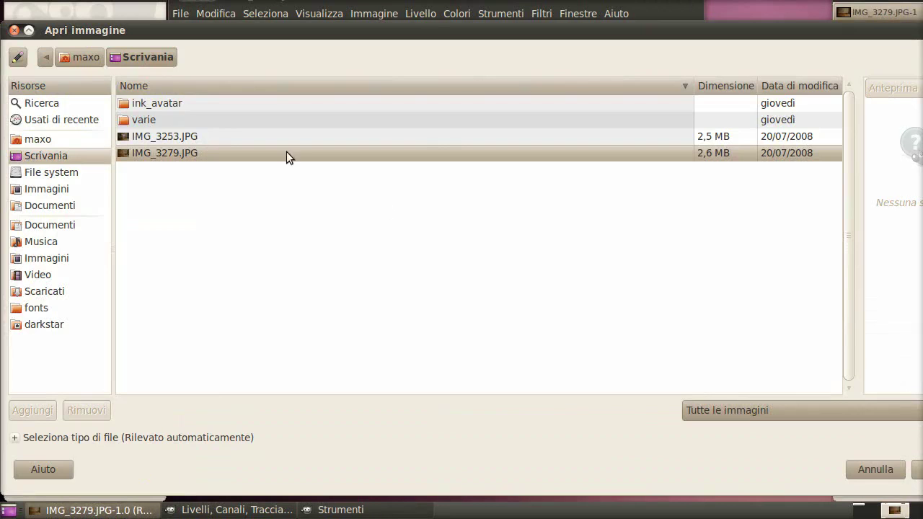
double_click(169, 138)
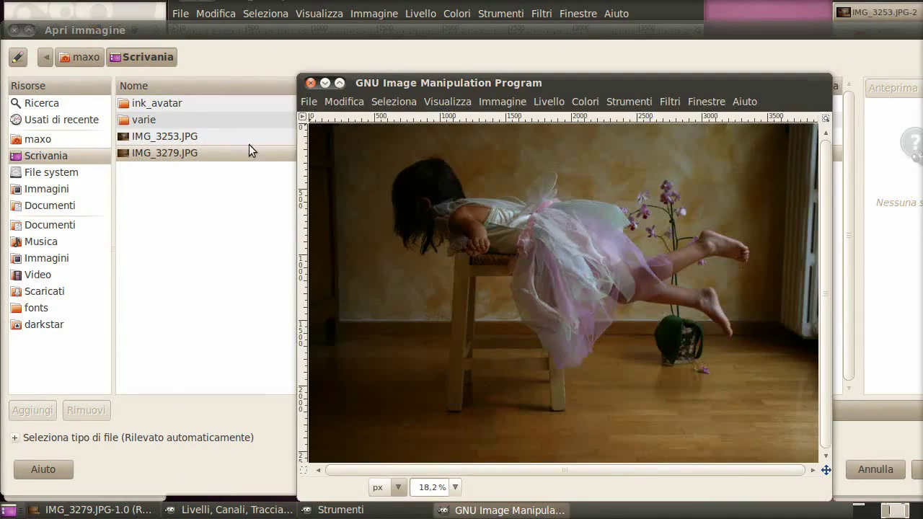
left_click(178, 155)
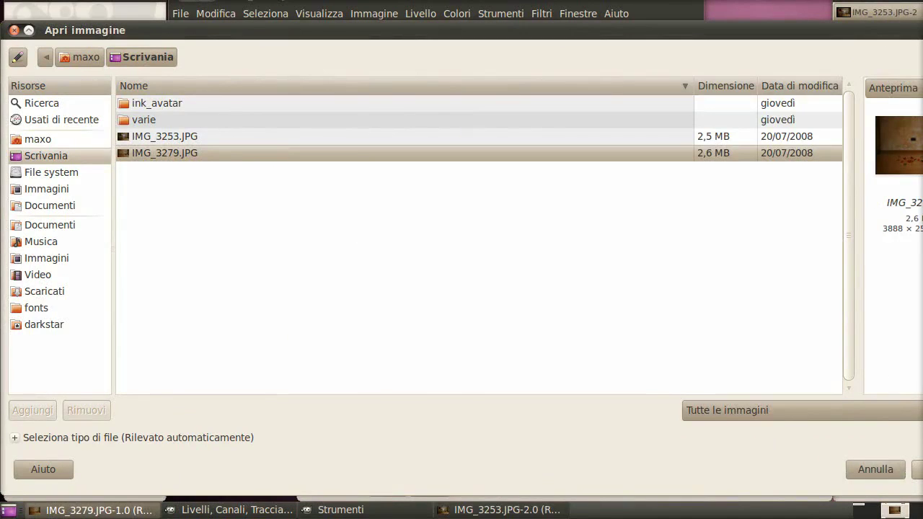
left_click(916, 469)
Step: Paste the empty-room photo into IMG_3253 as a new layer and close IMG_3279 without saving
left_click(752, 90)
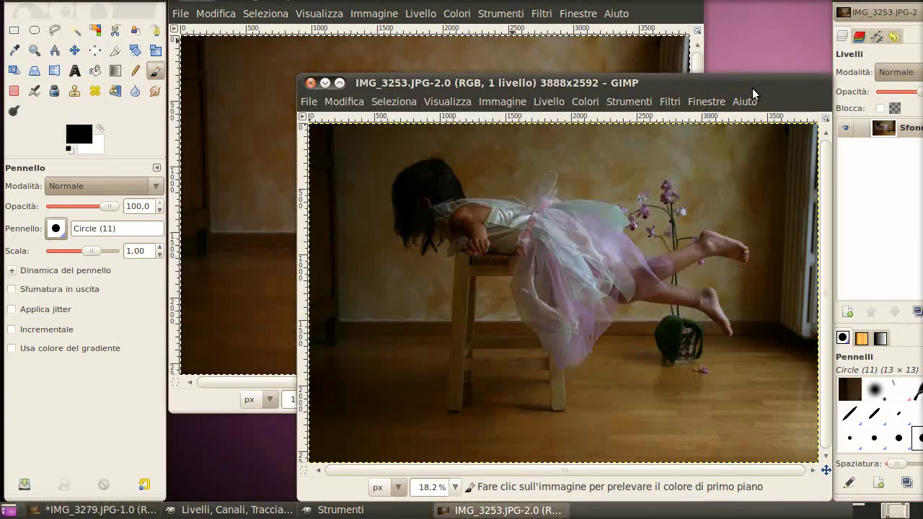
key("ctrl+v")
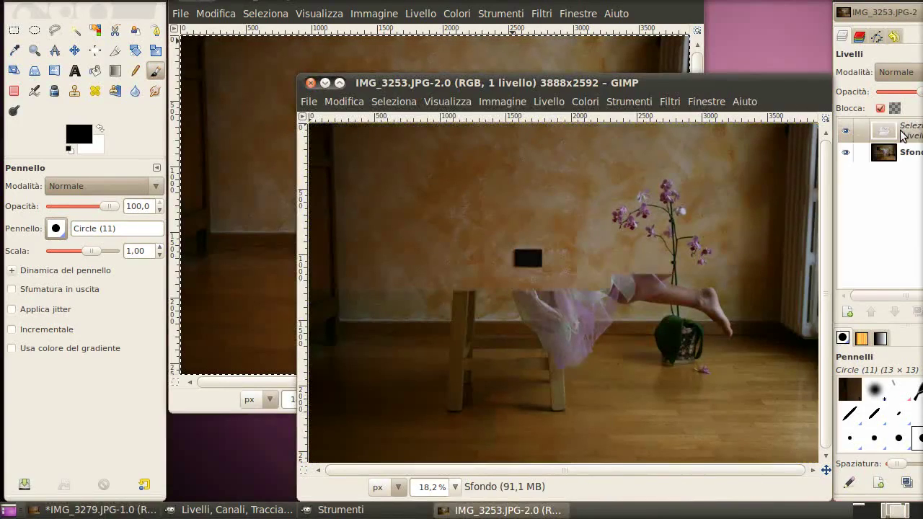
right_click(896, 131)
left_click(326, 82)
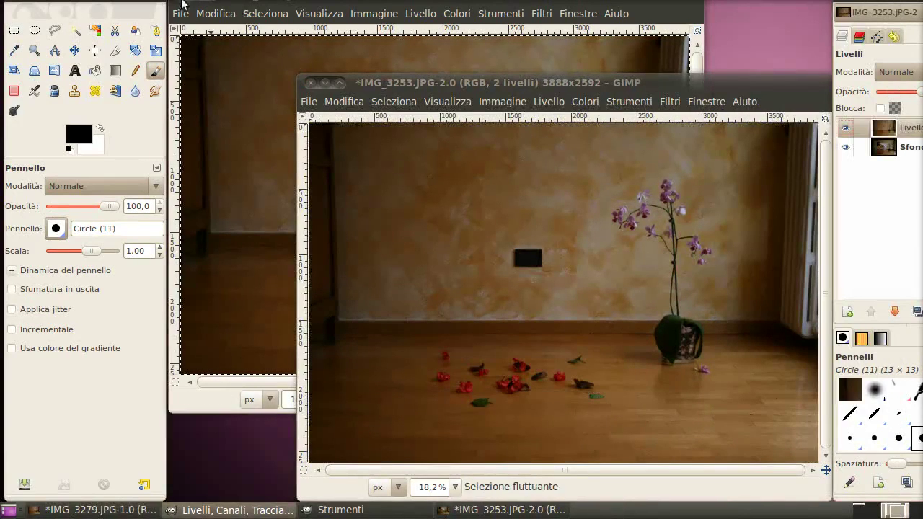
key("ctrl+w")
left_click(391, 280)
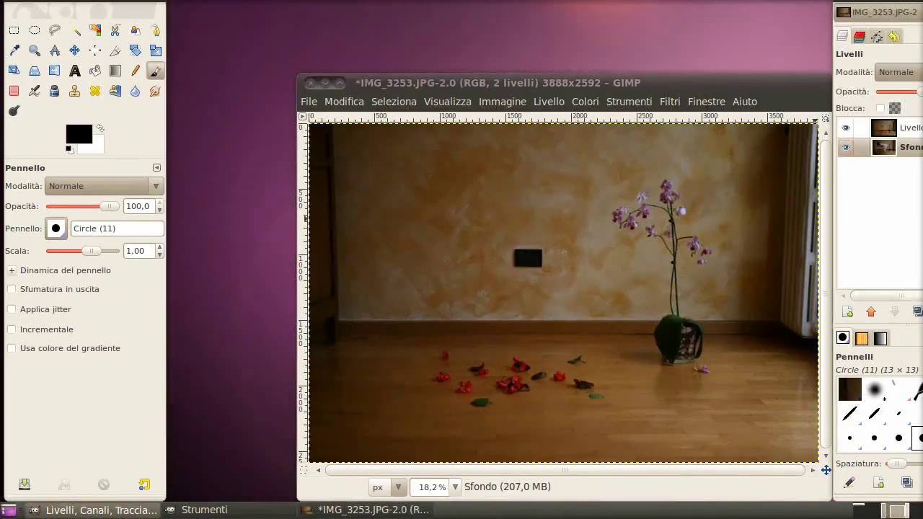
Step: Duplicate the Sfondo girl background layer
left_click(889, 147)
key("ctrl+shift+d")
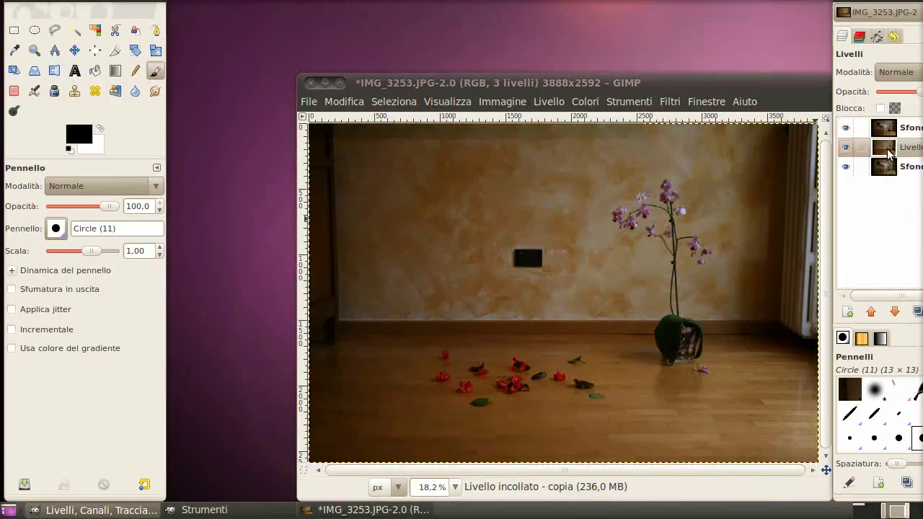
left_click_drag(613, 85, 543, 48)
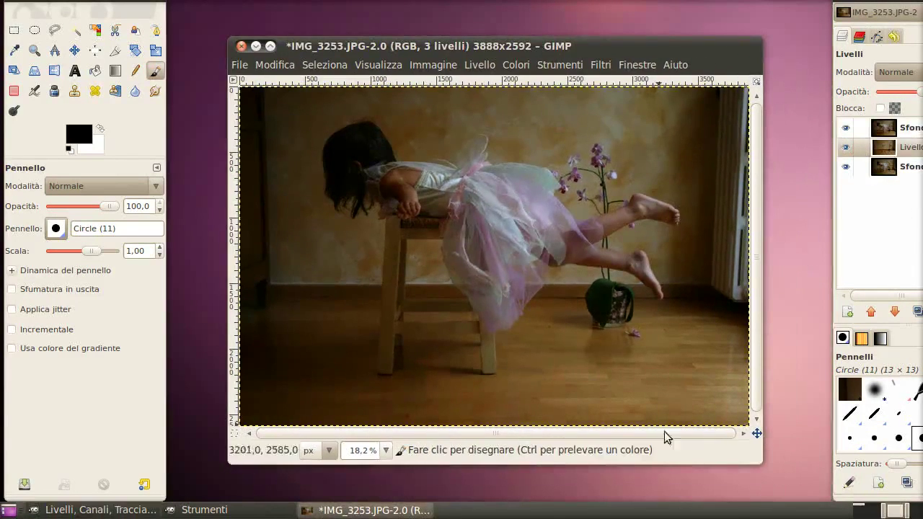
Step: Add a layer mask to the Sfondo - copia layer
key("1")
right_click(901, 128)
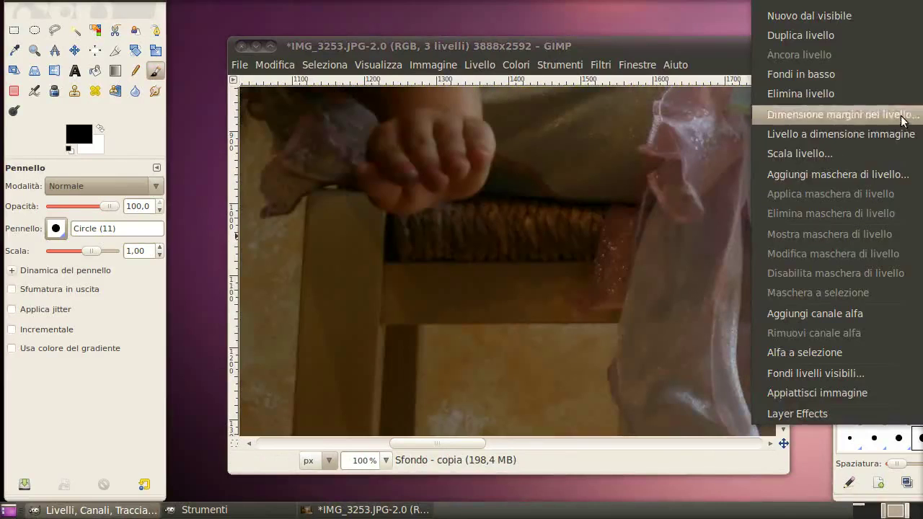
left_click(885, 174)
left_click(598, 359)
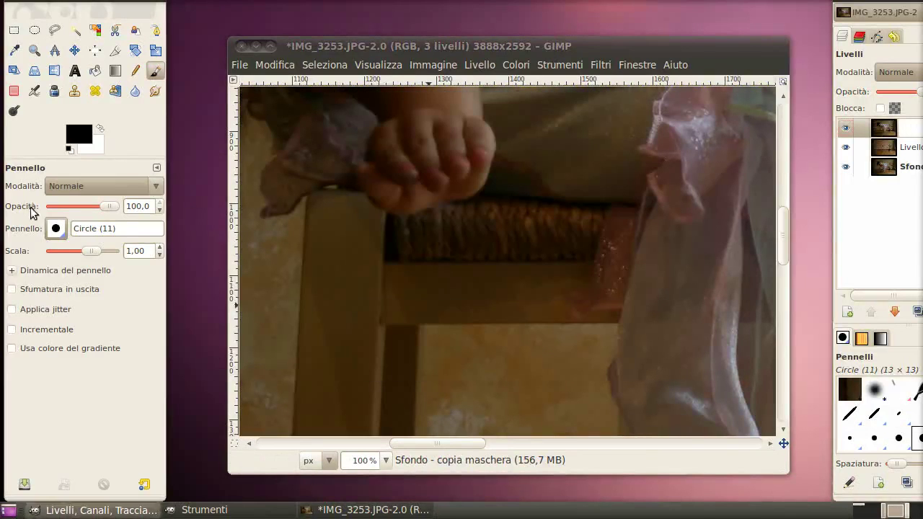
Step: Choose the soft Immagine brush for painting the mask
left_click(55, 232)
left_click(72, 251)
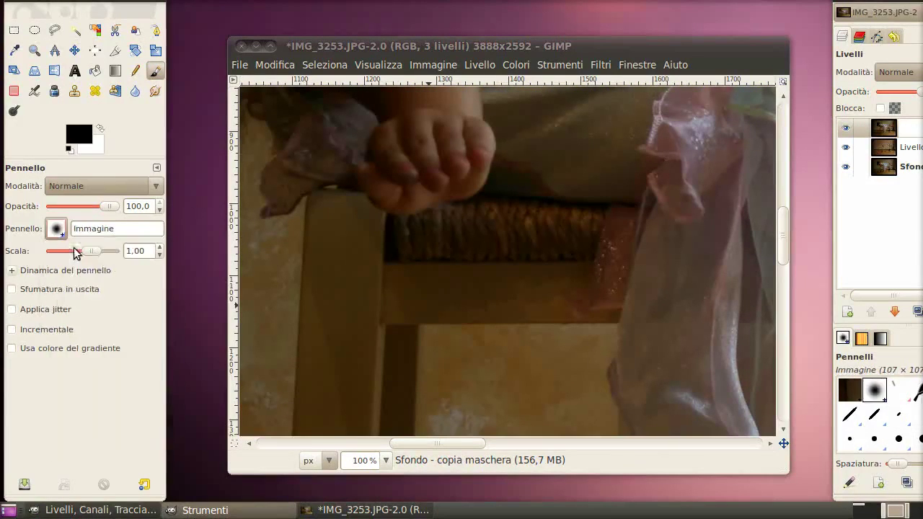
scroll(397, 350, "up", 3)
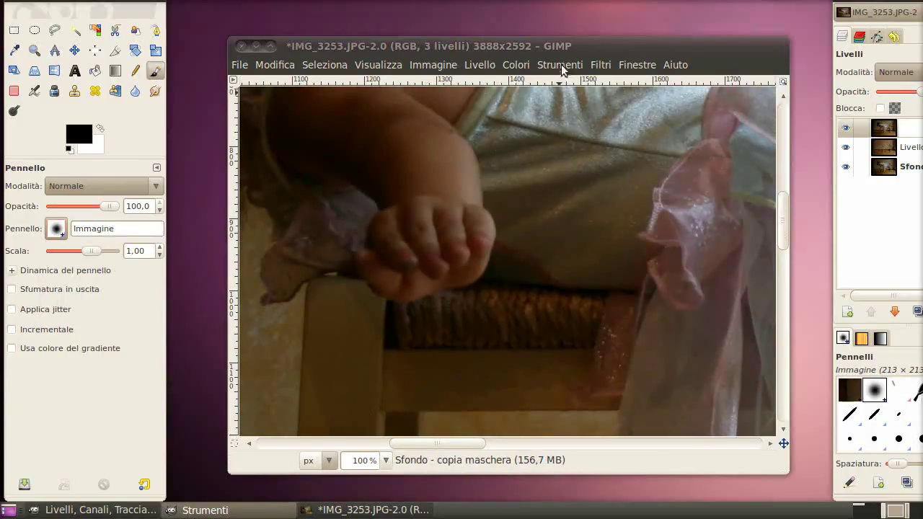
left_click_drag(539, 46, 479, 0)
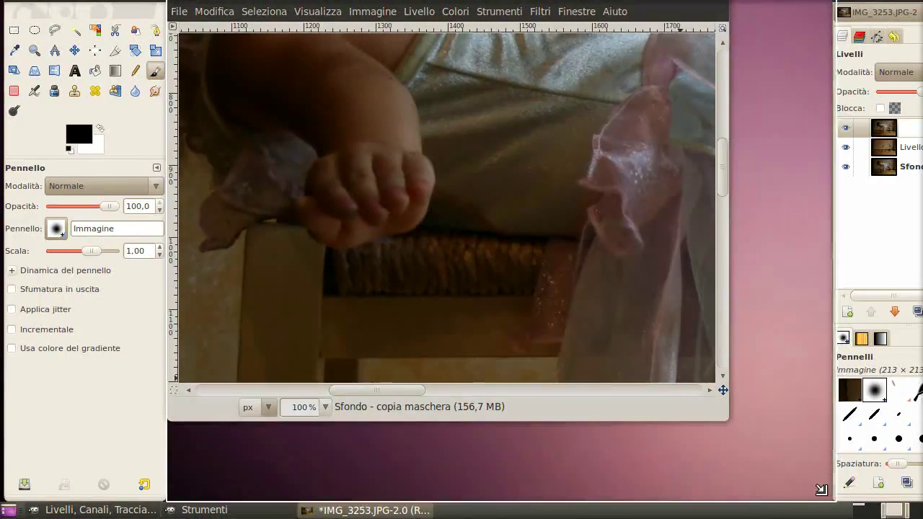
Step: Mask out the first spots of the stool near the floor
key("minus")
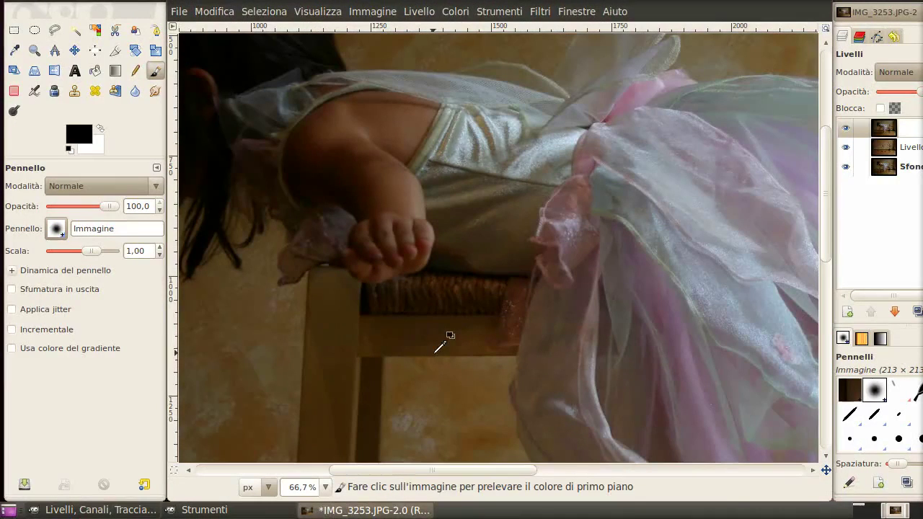
left_click_drag(436, 349, 529, 194)
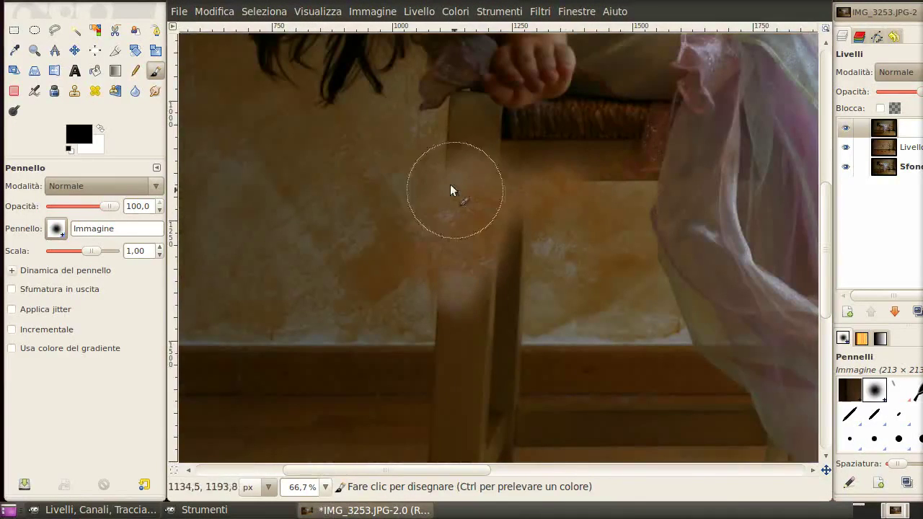
key("minus")
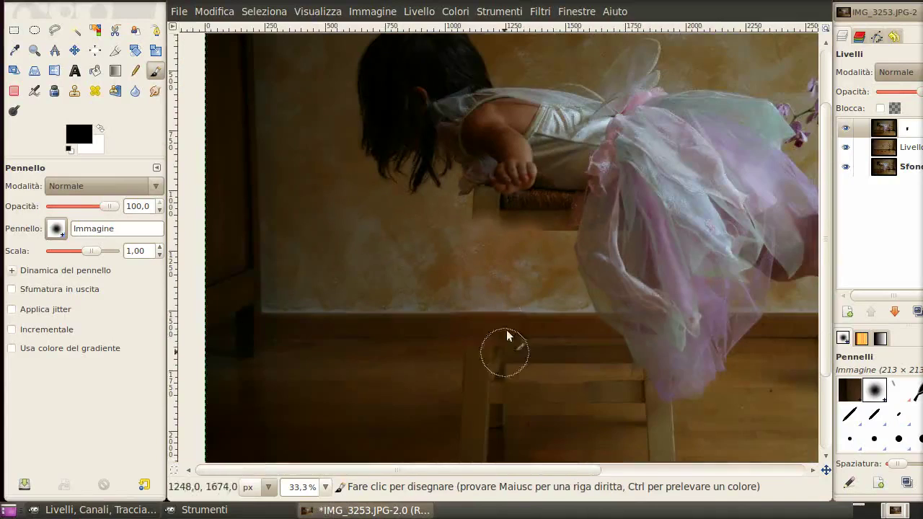
left_click(454, 375)
left_click(446, 413)
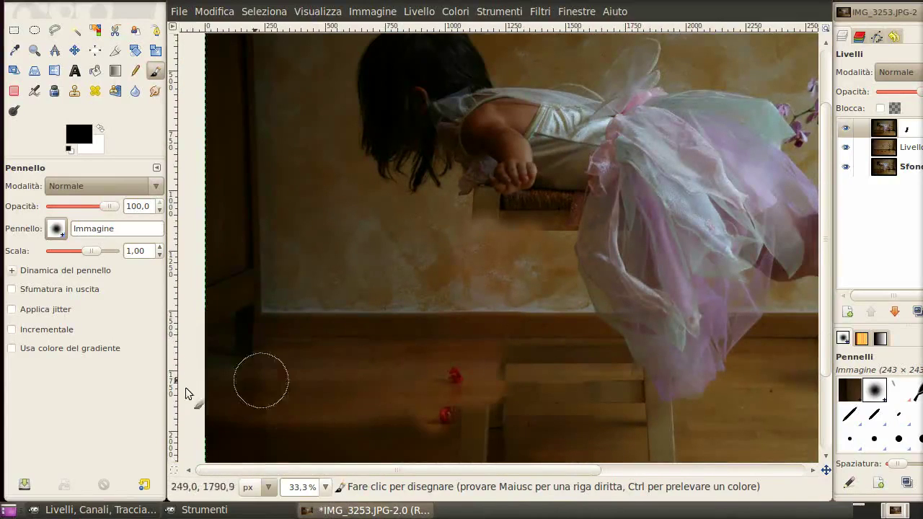
Step: Paint away the stool's legs and shadow, revealing scattered red flowers and leaves
scroll(398, 422, "down", 5)
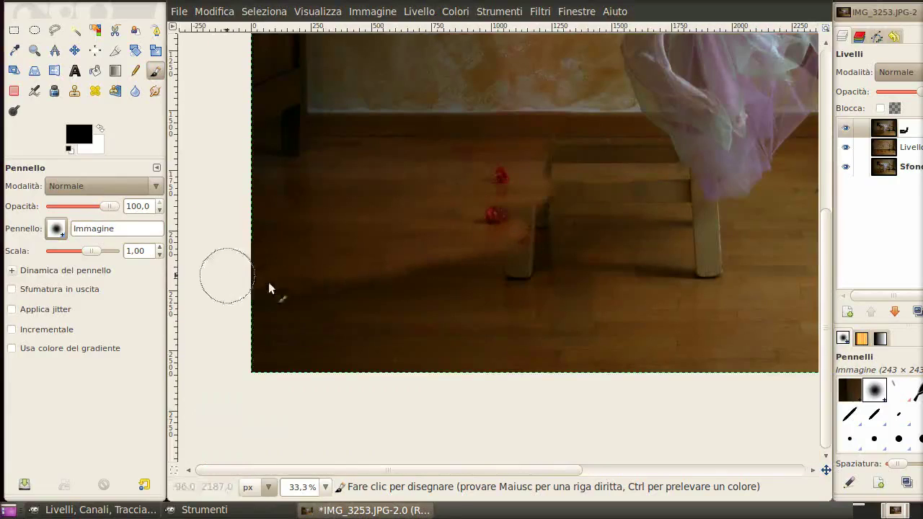
mouse_move(268, 284)
left_mouse_down()
mouse_move(482, 258)
mouse_move(509, 292)
left_mouse_up()
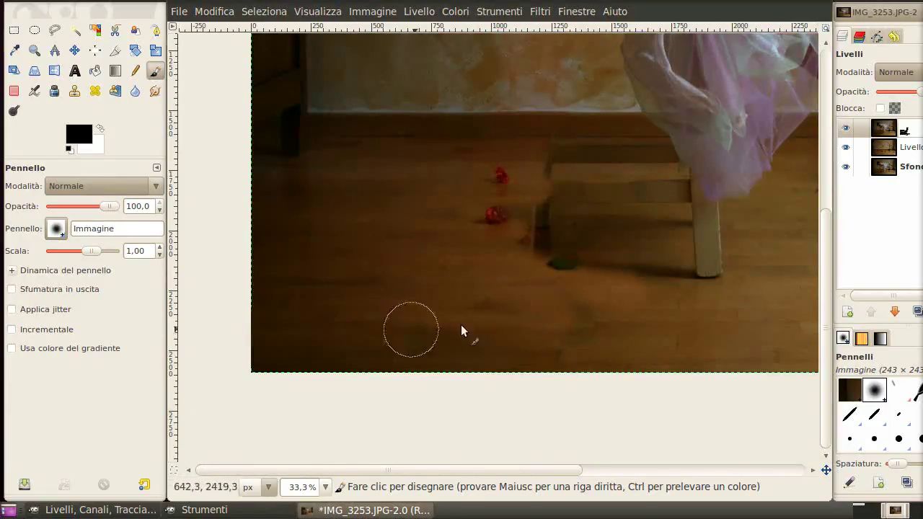
left_click_drag(559, 357, 272, 359)
left_click_drag(566, 240, 529, 245)
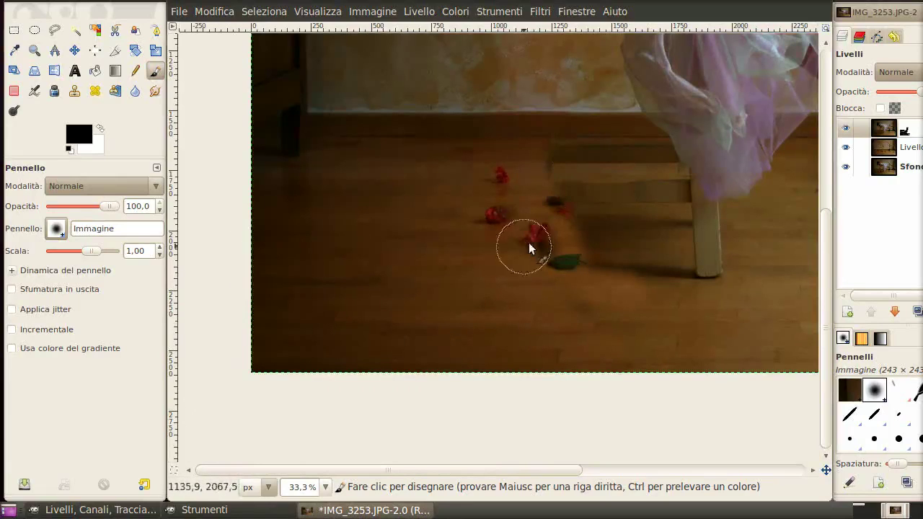
left_click_drag(612, 191, 552, 246)
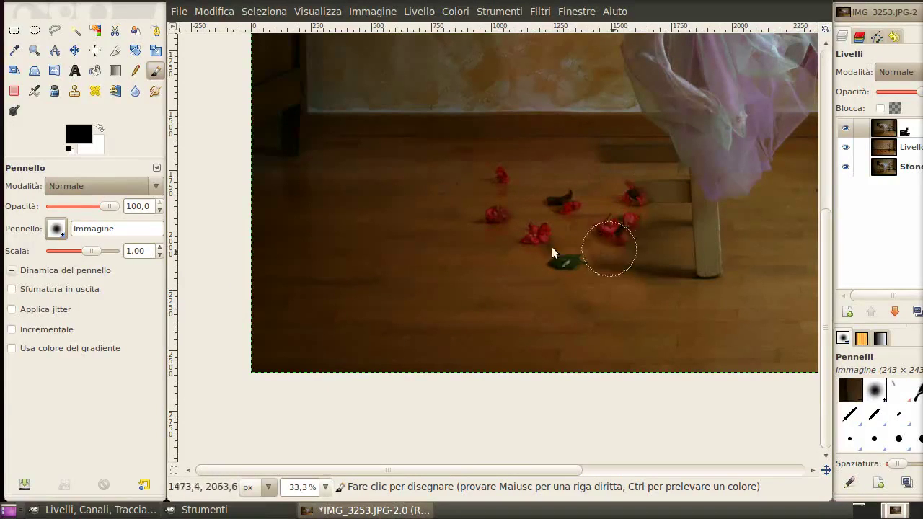
left_click_drag(706, 274, 597, 257)
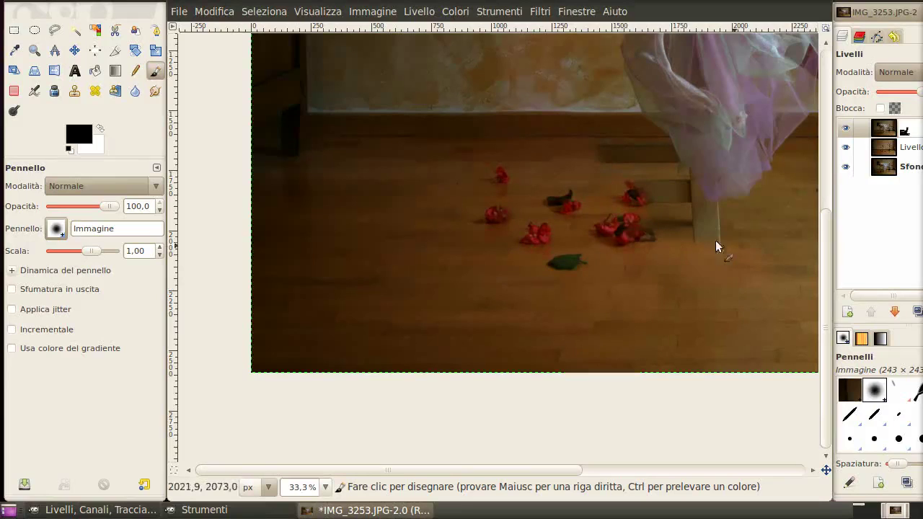
left_click_drag(797, 237, 698, 251)
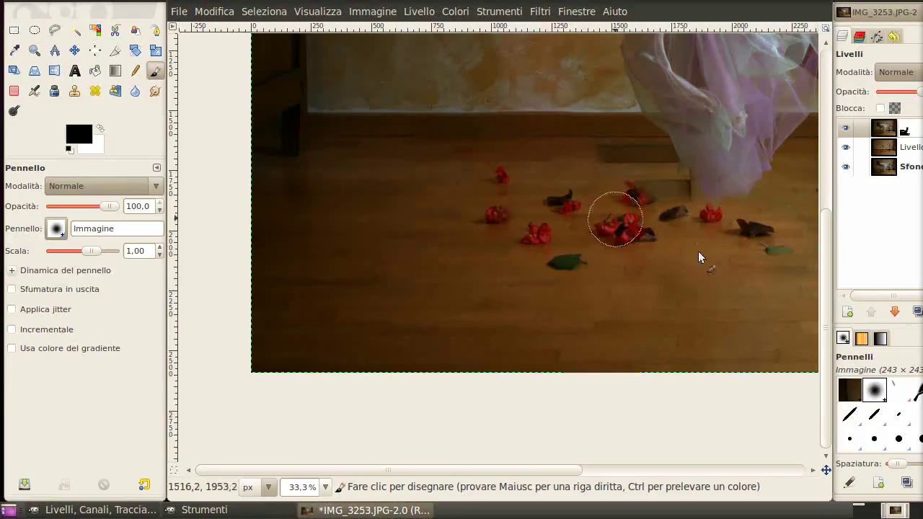
Step: Mask the stool leg beside the curtain with a 101-pixel brush, exposing bare floor
scroll(527, 285, "right", 5)
scroll(527, 285, "down", 1)
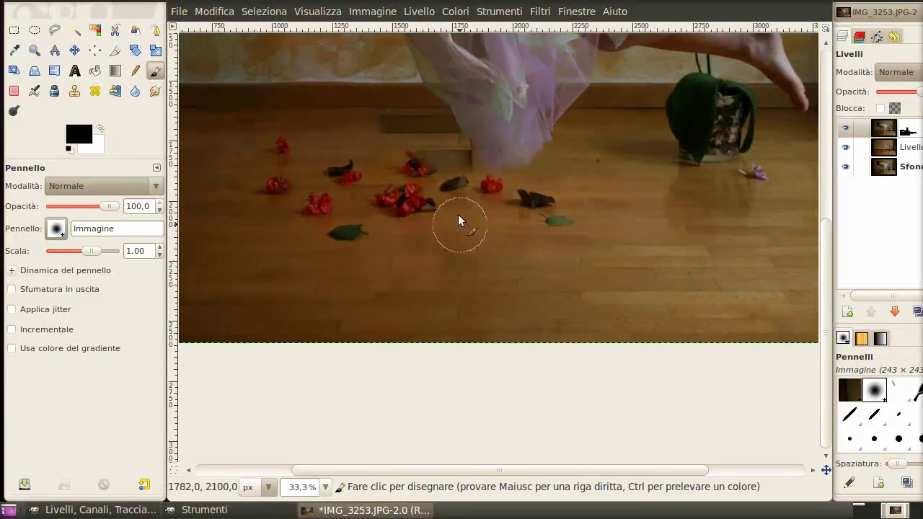
scroll(478, 174, "up", 1, "ctrl")
scroll(429, 140, "up", 2, "ctrl")
scroll(429, 140, "up", 1, "ctrl")
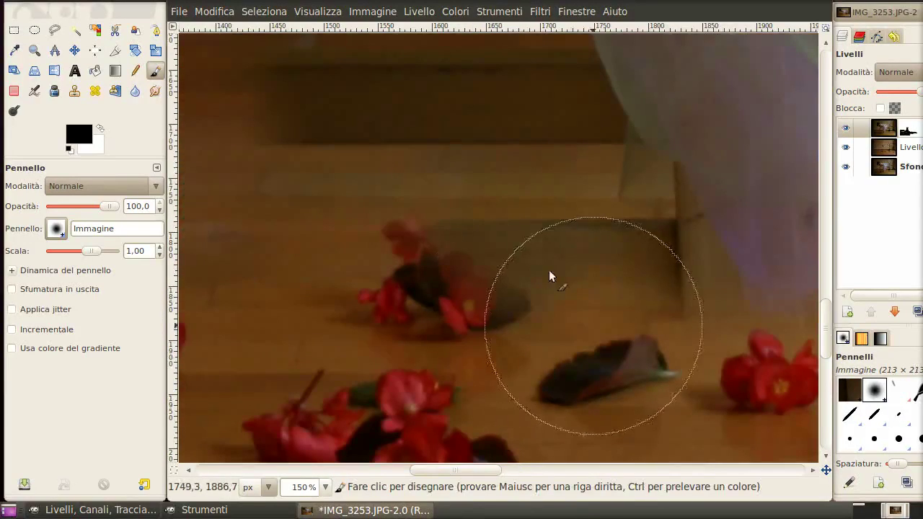
left_click(559, 320)
key("shift")
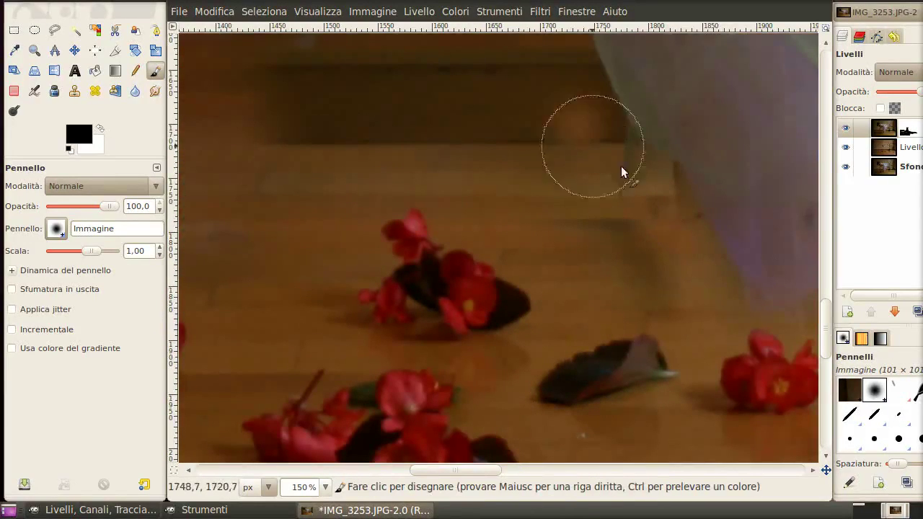
left_click_drag(677, 367, 464, 285)
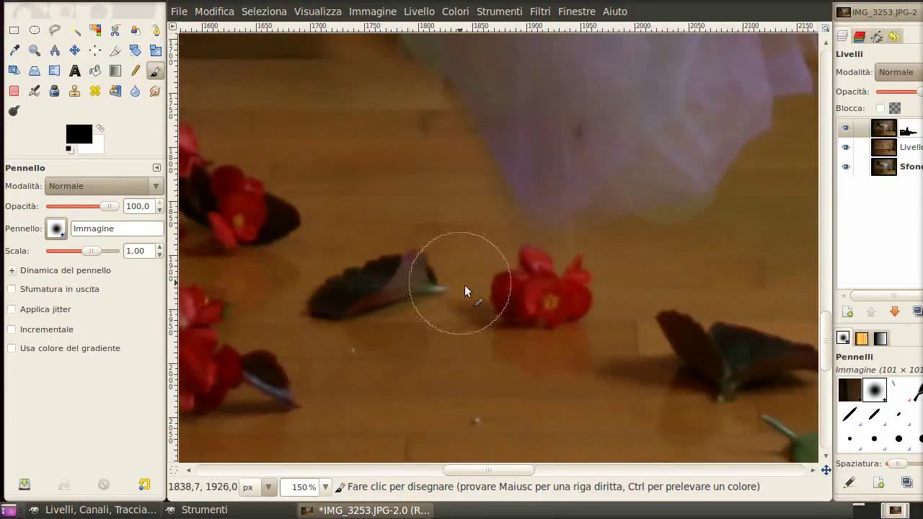
Step: Pan up and left to the wall behind the stool seat
scroll(560, 411, "up", 5)
scroll(560, 411, "left", 5)
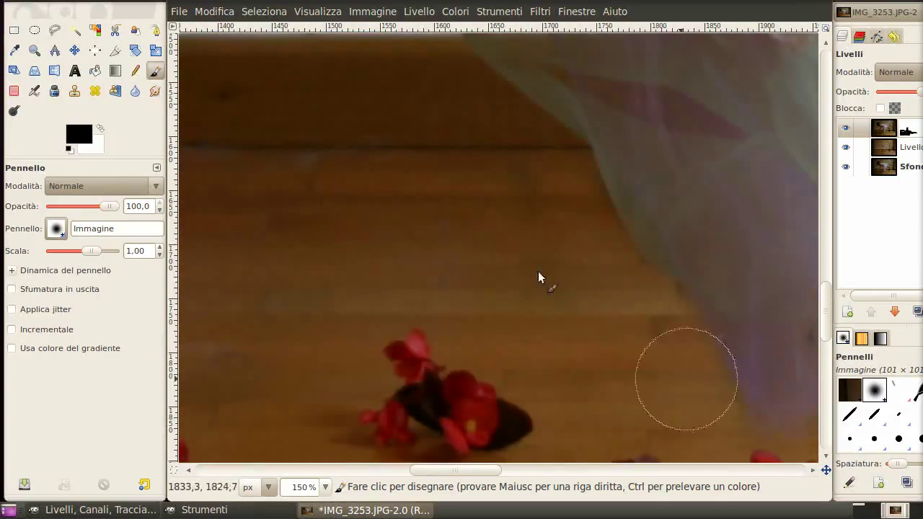
scroll(538, 271, "up", 4)
scroll(602, 407, "left", 2)
scroll(559, 404, "up", 3)
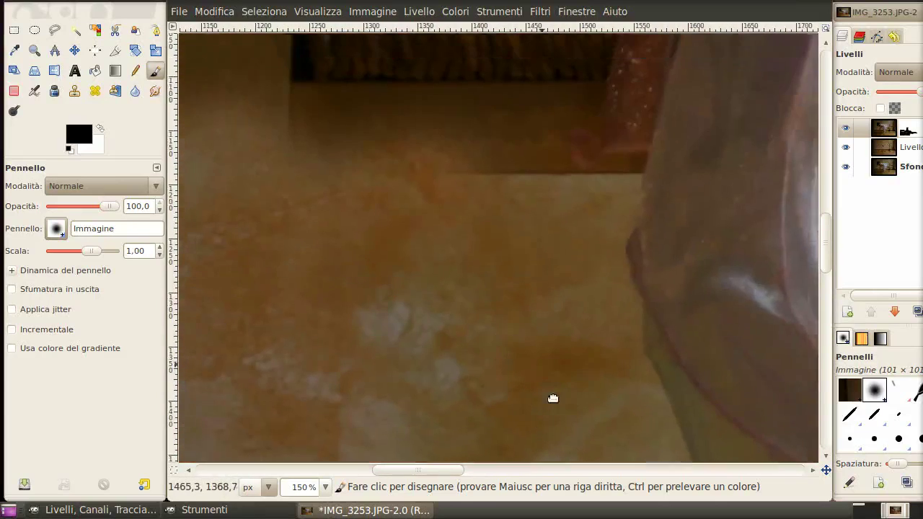
Step: With a smaller brush, paint over the dark edge and ribbed band below the girl's hand
scroll(552, 396, "left", 4)
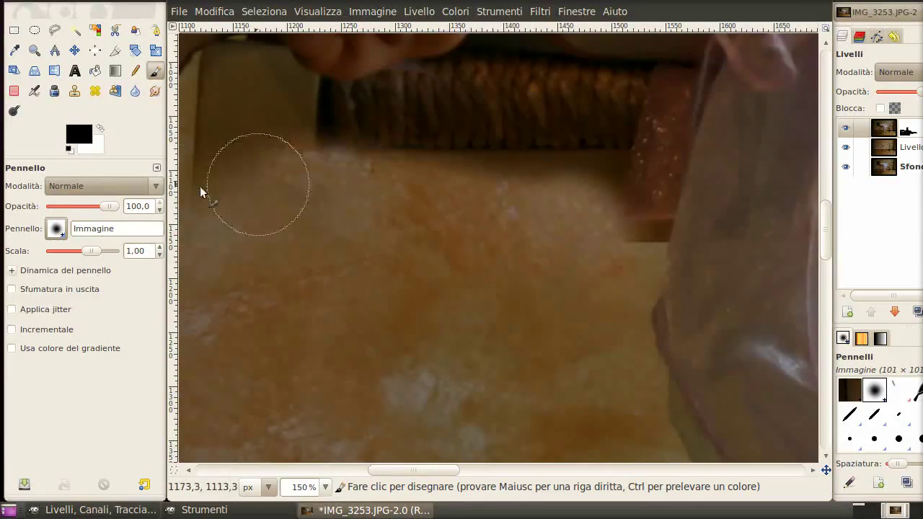
scroll(317, 205, "up", 3)
scroll(389, 324, "left", 4)
key("bracketleft")
key("bracketleft")
key("bracketleft")
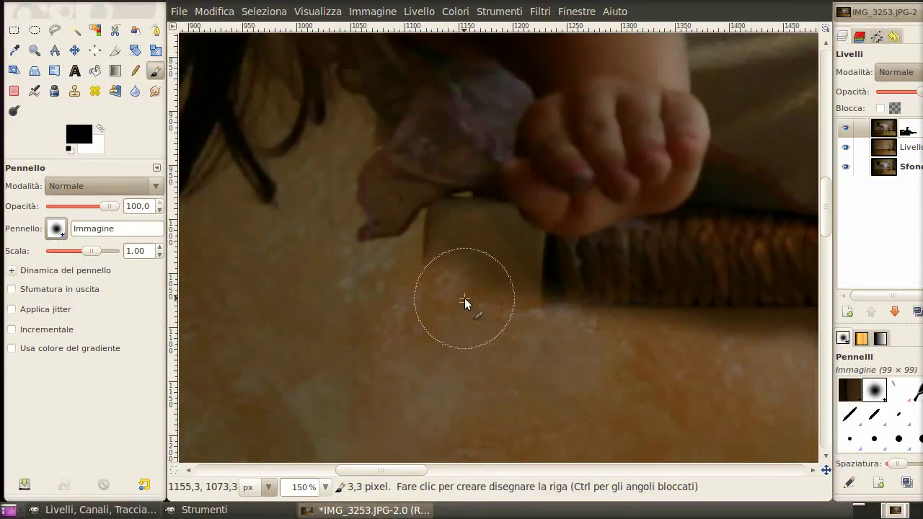
key("bracketleft")
key("bracketleft")
key("bracketleft")
key("bracketleft")
key("bracketleft")
key("bracketleft")
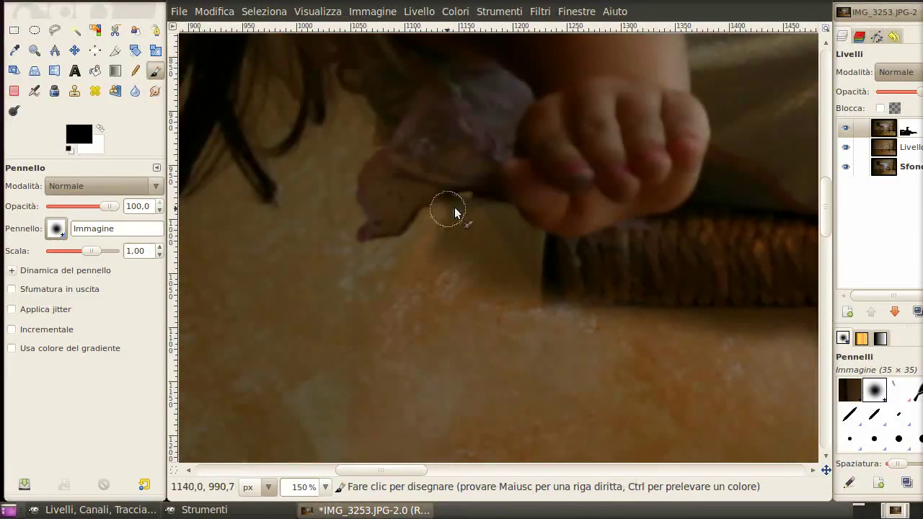
mouse_move(455, 213)
left_mouse_down()
mouse_move(480, 211)
mouse_move(539, 247)
mouse_move(614, 252)
mouse_move(565, 249)
mouse_move(477, 201)
left_mouse_up()
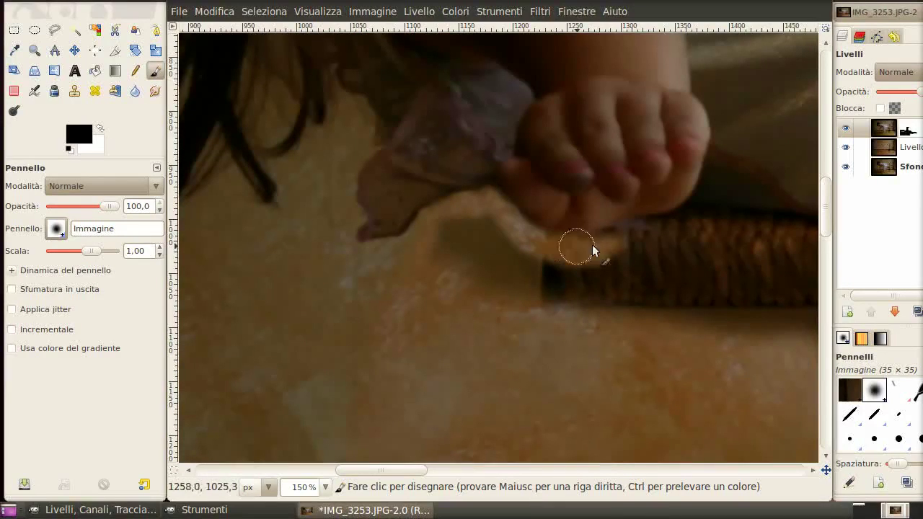
mouse_move(593, 250)
left_mouse_down()
mouse_move(692, 221)
mouse_move(587, 274)
mouse_move(571, 296)
left_mouse_up()
mouse_move(562, 327)
left_mouse_down()
mouse_move(657, 277)
mouse_move(567, 288)
left_mouse_up()
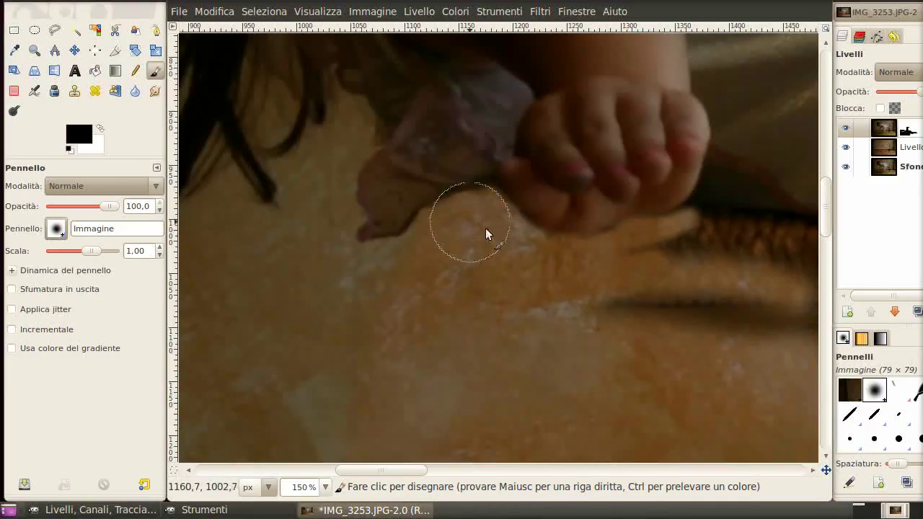
scroll(485, 228, "right", 5)
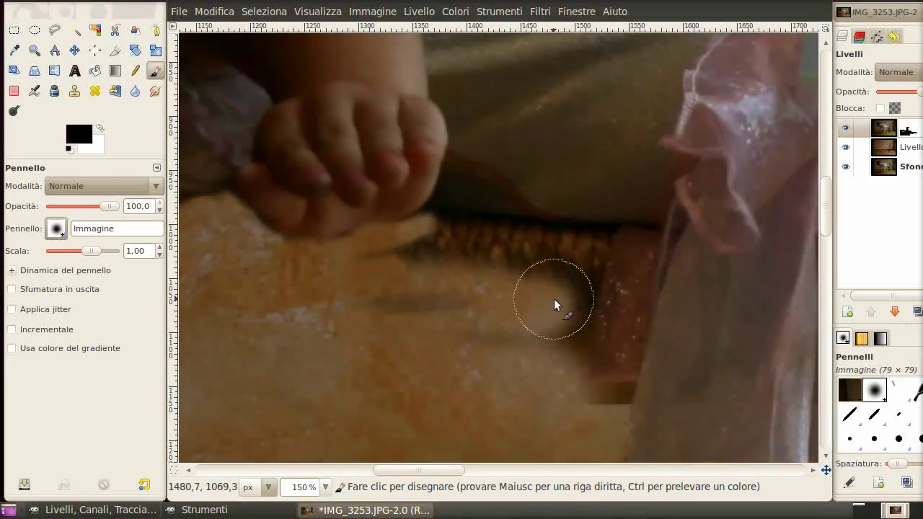
Step: Retouch the dark band's edges with a finer brush, undoing one stray diagonal stroke
key("bracketleft")
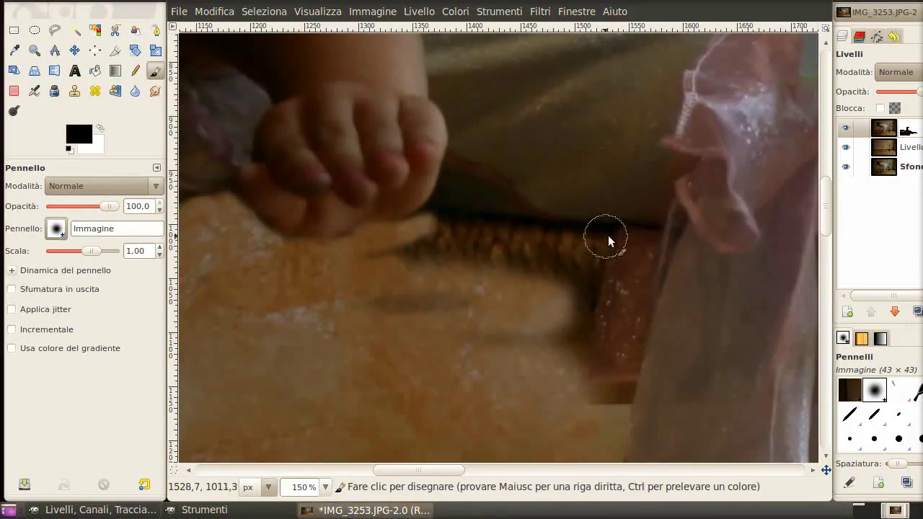
left_click_drag(609, 229, 582, 319)
key("ctrl+z")
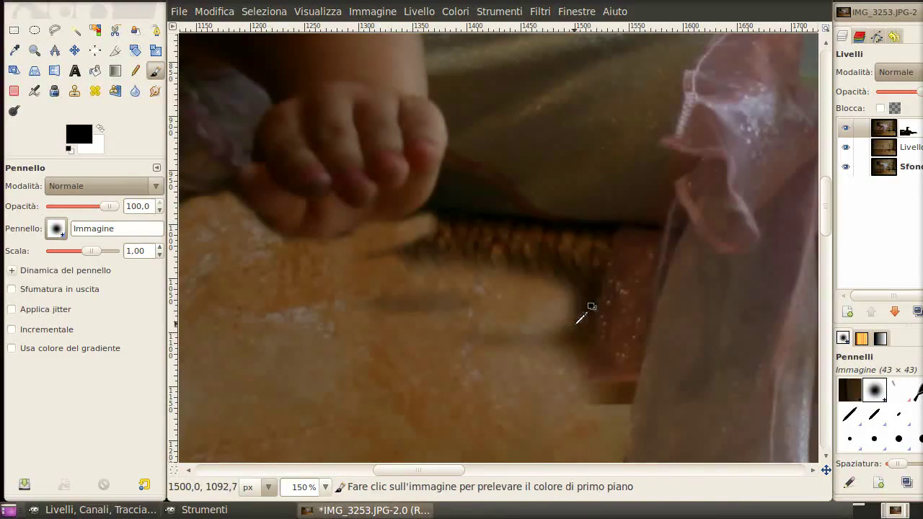
key("bracketleft")
key("bracketleft")
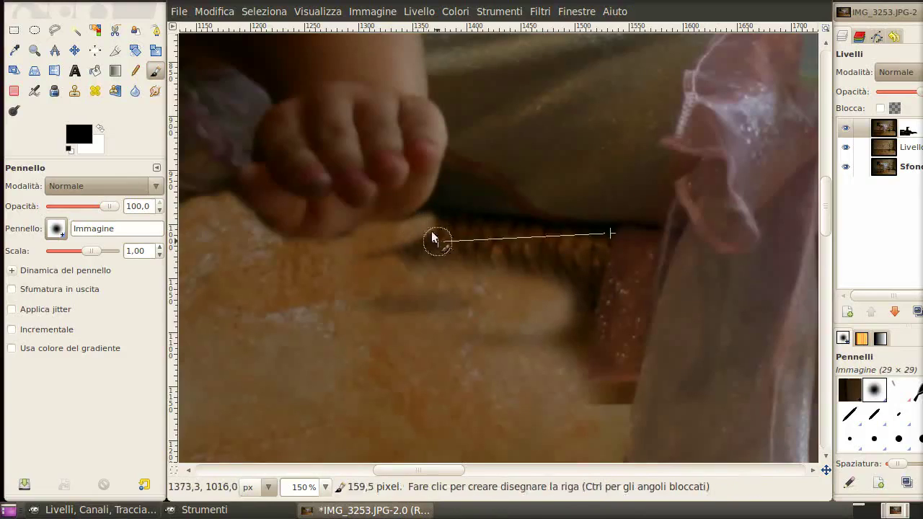
key("bracketleft")
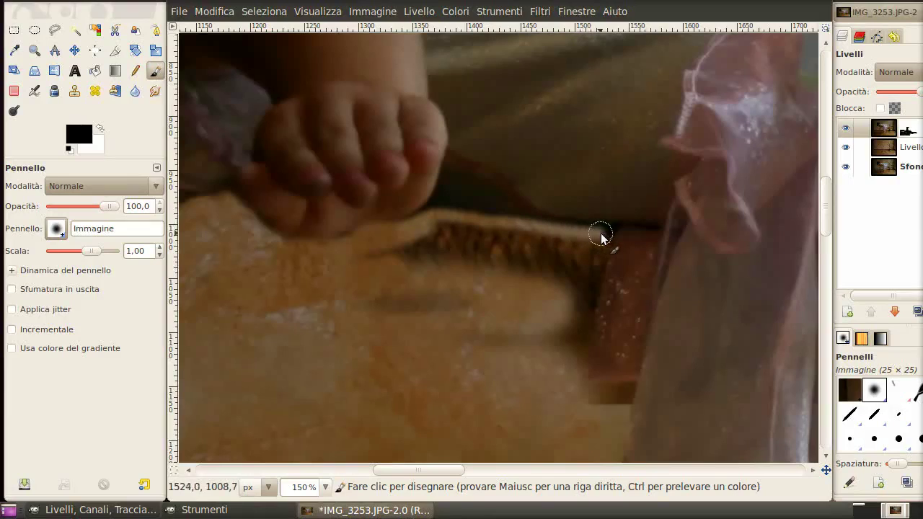
mouse_move(595, 273)
left_mouse_down()
mouse_move(574, 329)
mouse_move(480, 247)
left_mouse_up()
key("bracketright")
key("bracketright")
key("bracketright")
key("bracketright")
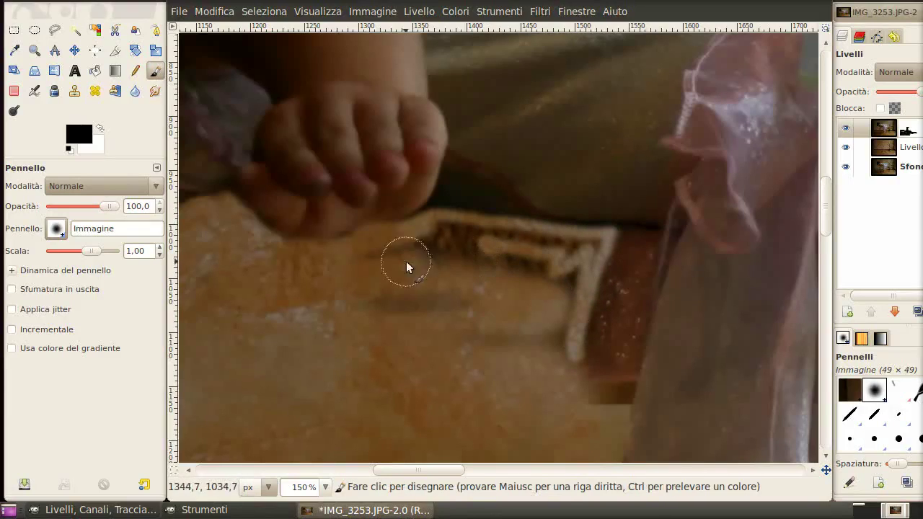
mouse_move(408, 262)
left_mouse_down()
mouse_move(449, 238)
mouse_move(437, 233)
mouse_move(593, 253)
left_mouse_up()
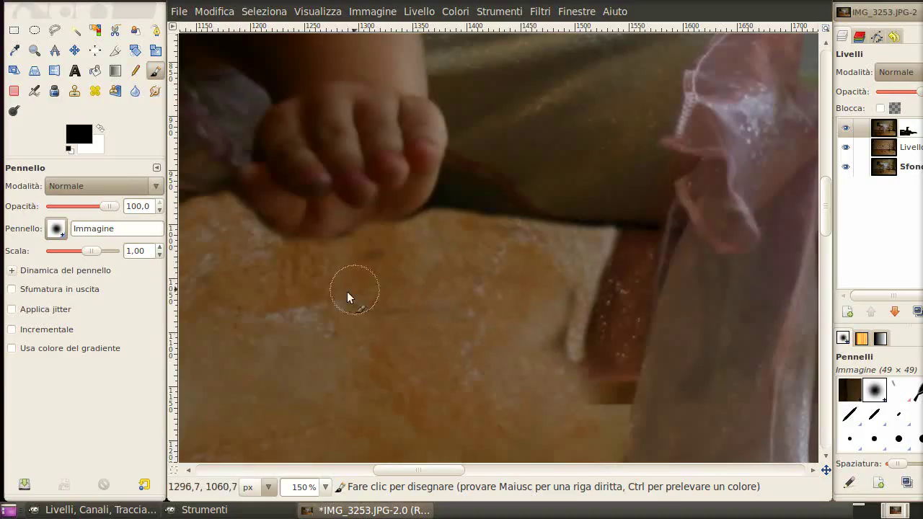
Step: Paint the brown band's left edge and the corner beside the tulle skirt to match the wall
scroll(557, 378, "down", 5)
scroll(557, 378, "right", 2)
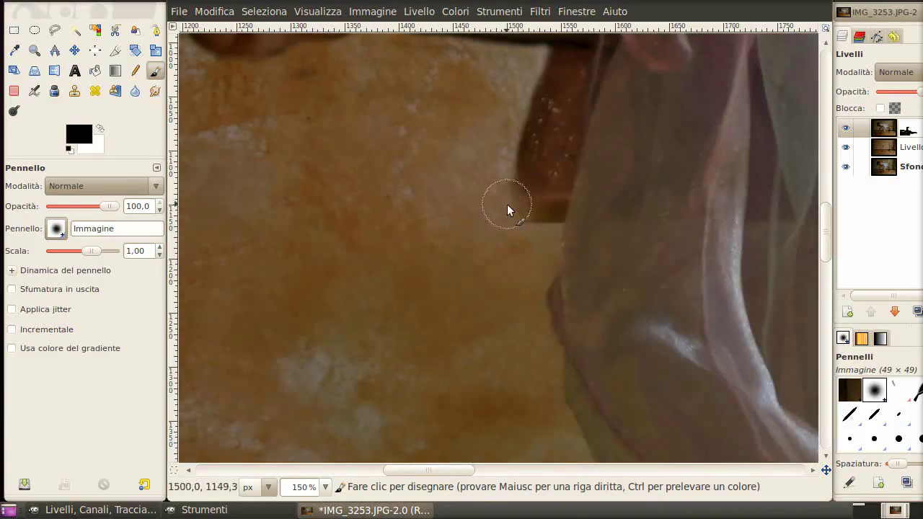
mouse_move(532, 245)
left_mouse_down()
mouse_move(560, 123)
mouse_move(530, 126)
left_mouse_up()
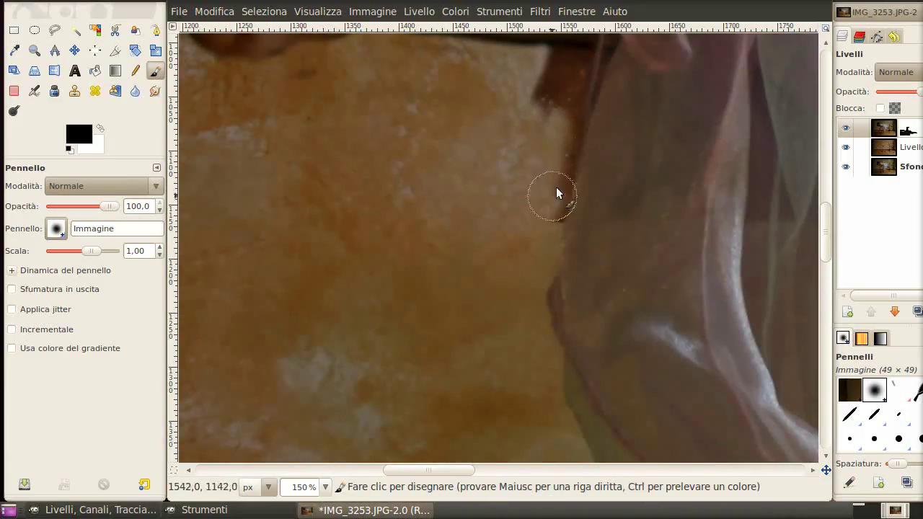
scroll(556, 193, "up", 3)
scroll(476, 192, "right", 2)
left_click_drag(477, 168, 508, 173)
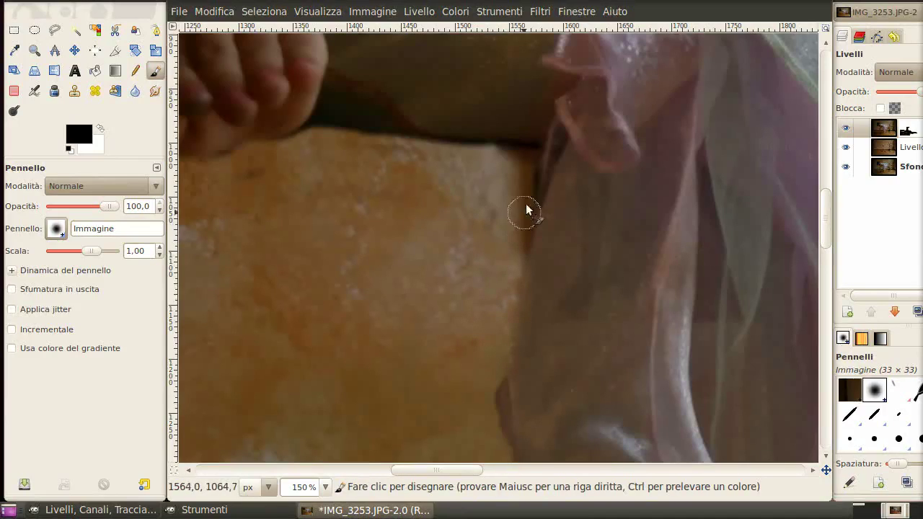
left_click_drag(520, 159, 487, 156)
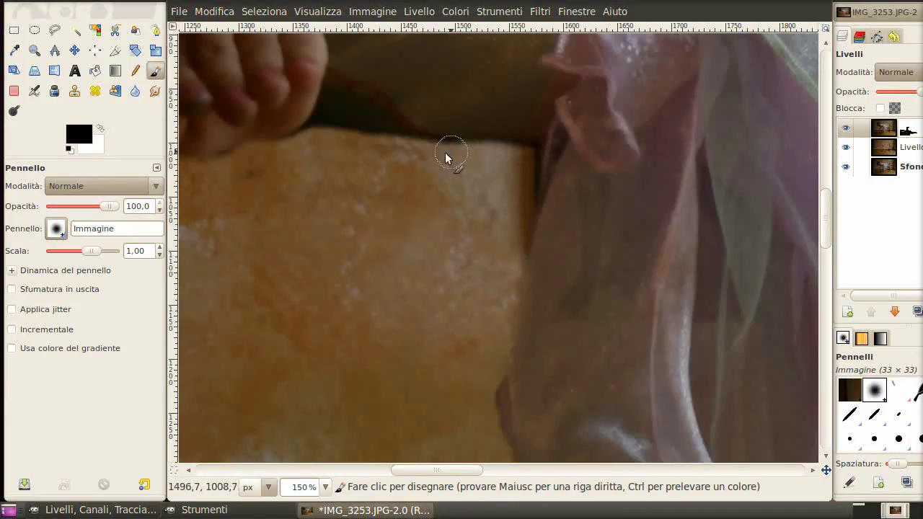
scroll(505, 288, "down", 4, "ctrl")
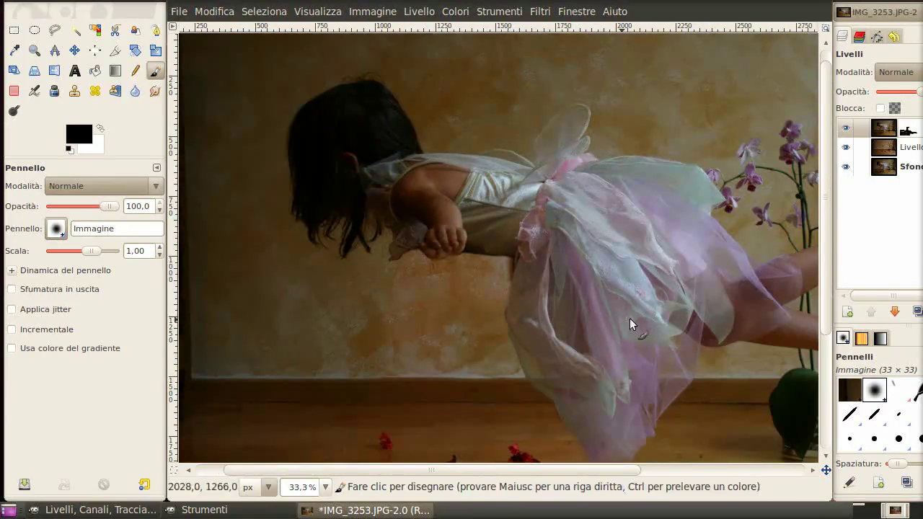
Step: With the top layer hidden, clone wall texture (Aligned) over the black outlet, then reshow the layer
left_click(844, 128)
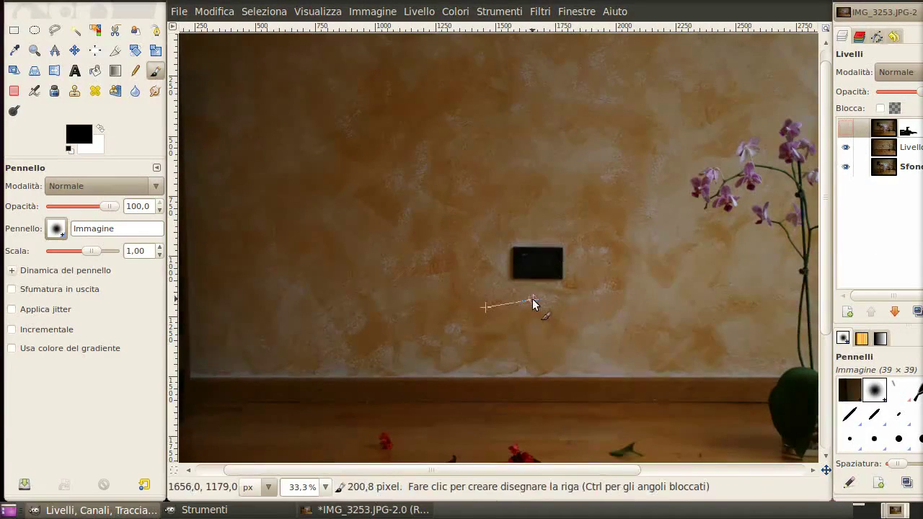
scroll(510, 289, "up", 5, "ctrl")
scroll(511, 284, "down", 1, "ctrl")
left_click(75, 90)
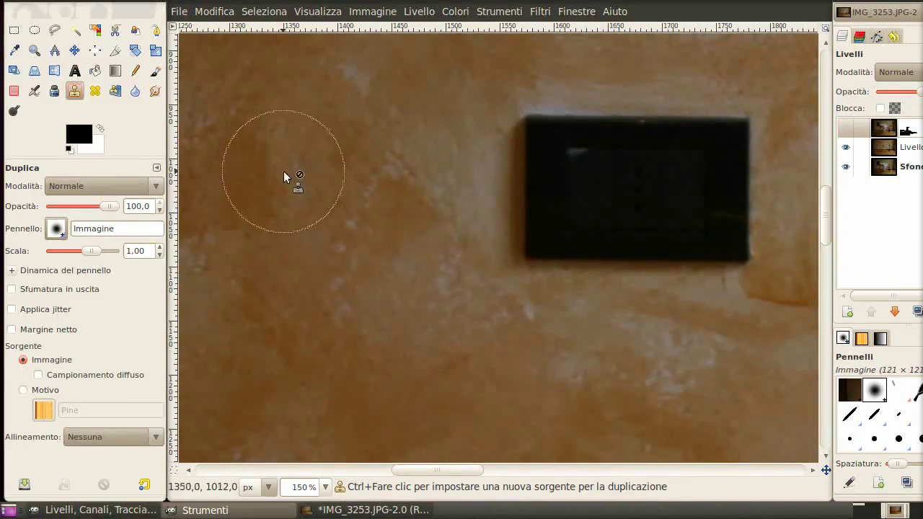
left_click(152, 439)
left_click(140, 457)
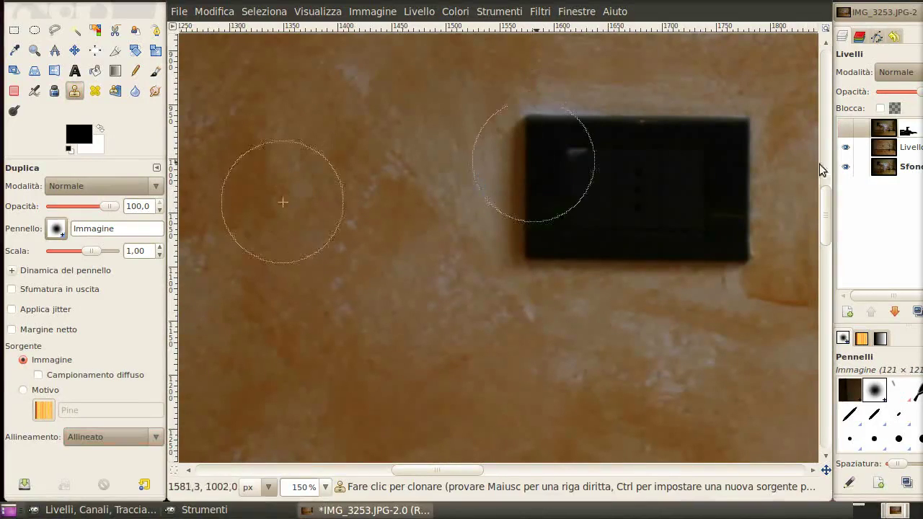
mouse_move(531, 151)
left_mouse_down()
mouse_move(507, 130)
mouse_move(552, 128)
mouse_move(535, 195)
mouse_move(465, 156)
mouse_move(528, 161)
mouse_move(541, 251)
mouse_move(622, 385)
left_mouse_up()
left_click(846, 128)
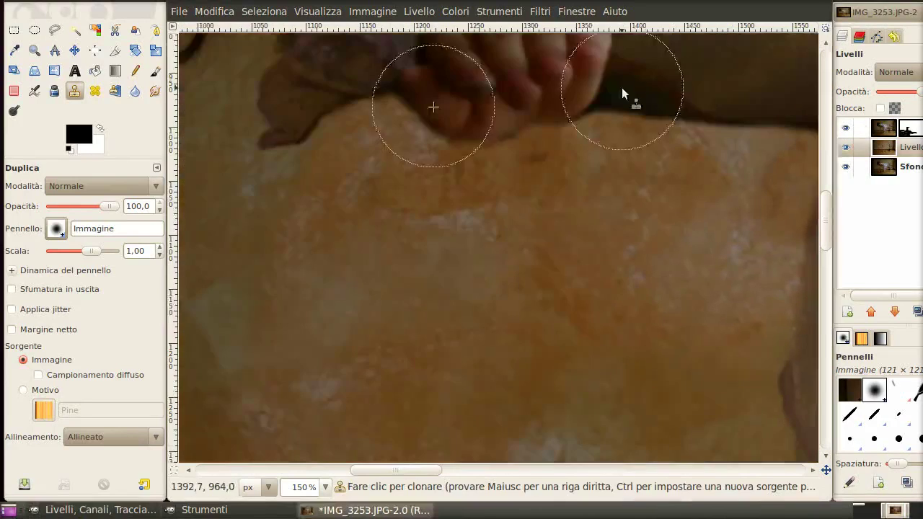
Step: Crop the image to 3366 × 2416 px around the girl and floor
key("shift+ctrl+j")
key("shift+c")
left_click_drag(283, 94, 713, 403)
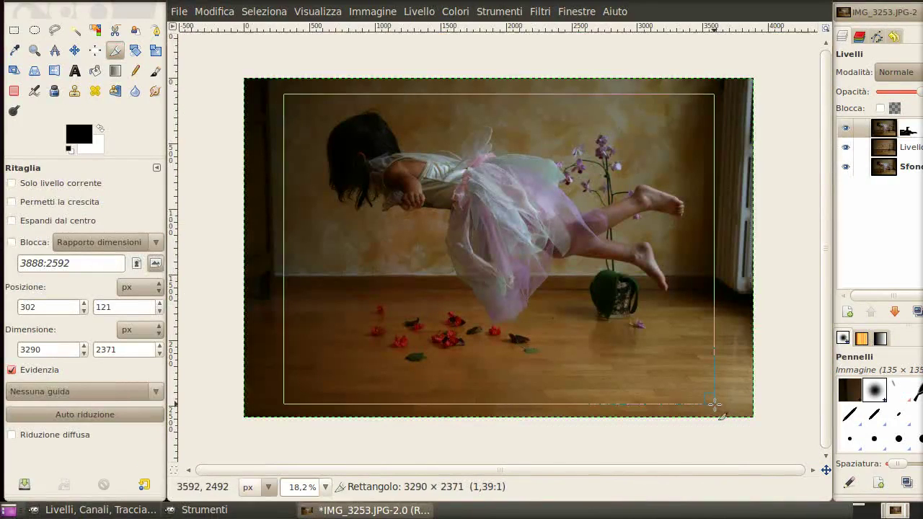
left_click_drag(299, 110, 285, 101)
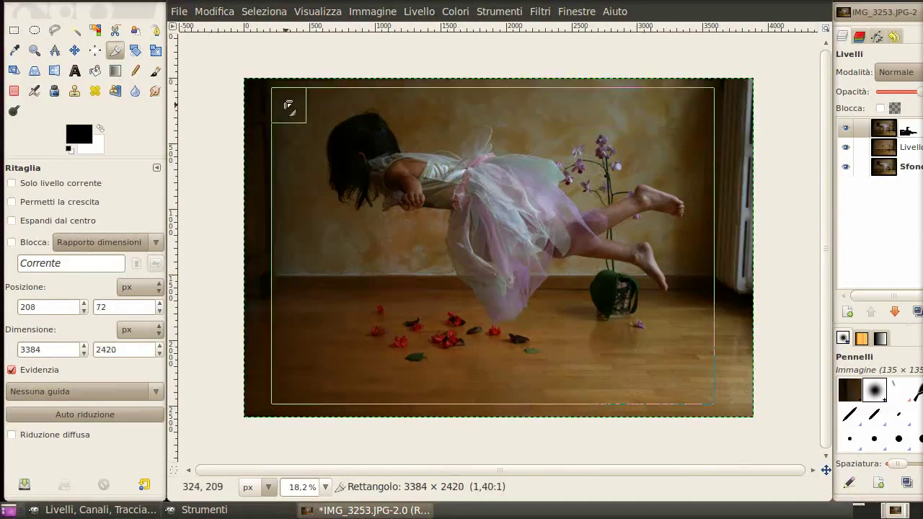
mouse_move(698, 395)
left_mouse_down()
mouse_move(699, 372)
mouse_move(693, 389)
left_mouse_up()
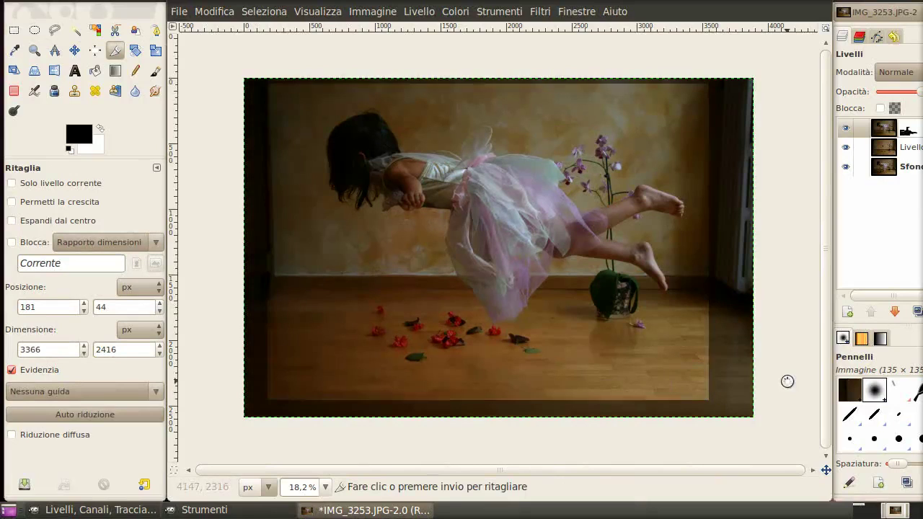
key("Return")
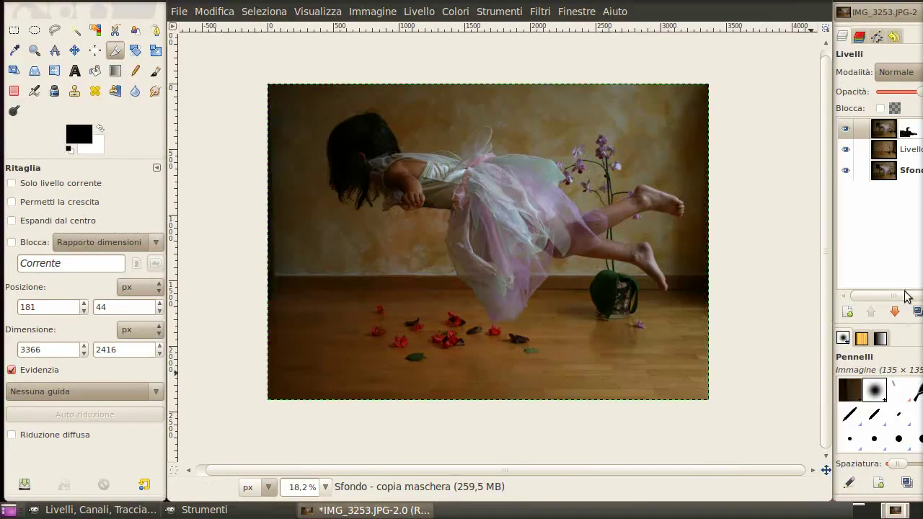
Step: Merge the visible layers into a single layer
left_click(916, 54)
mouse_move(828, 64)
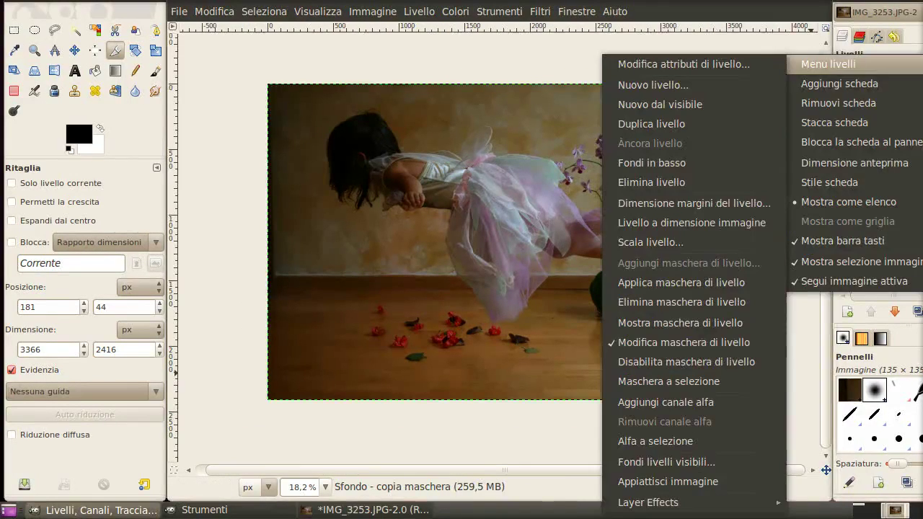
left_click(719, 461)
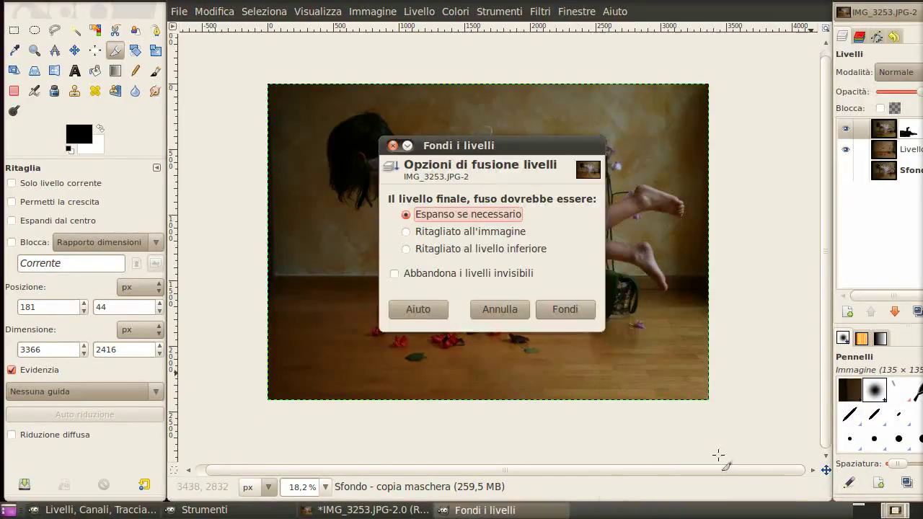
left_click(564, 309)
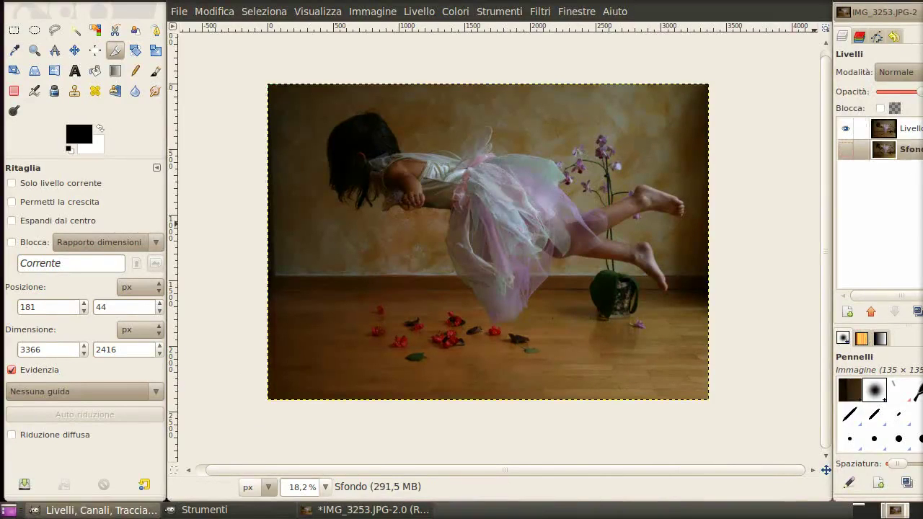
key("plus")
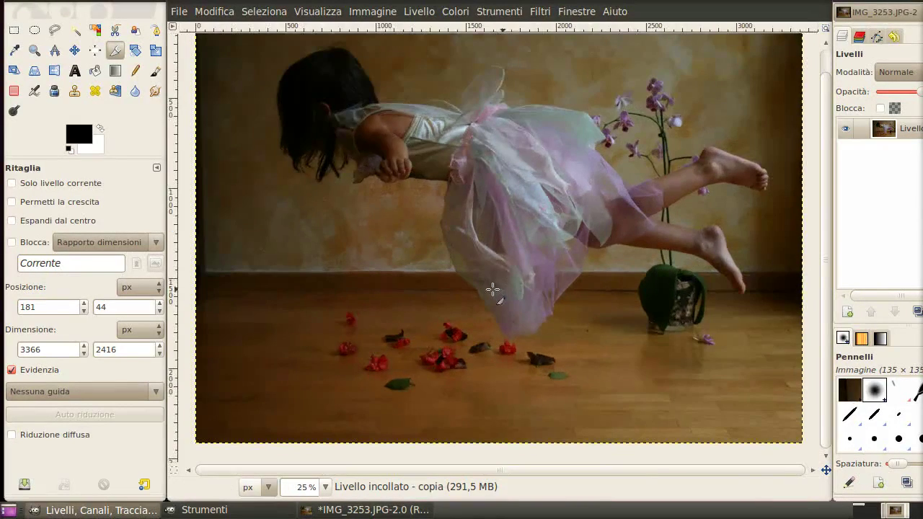
Step: Brighten the image with a two-point Curves adjustment
left_click(455, 11)
left_click(512, 153)
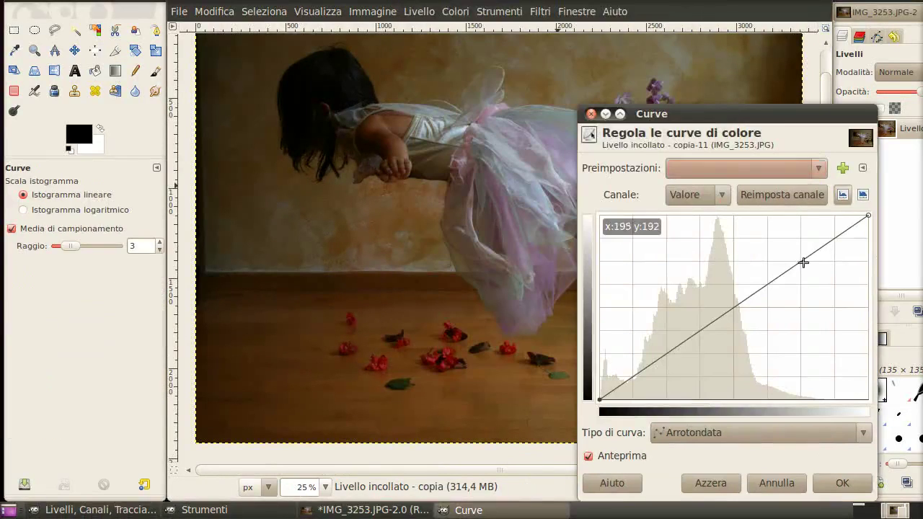
left_click_drag(803, 262, 791, 257)
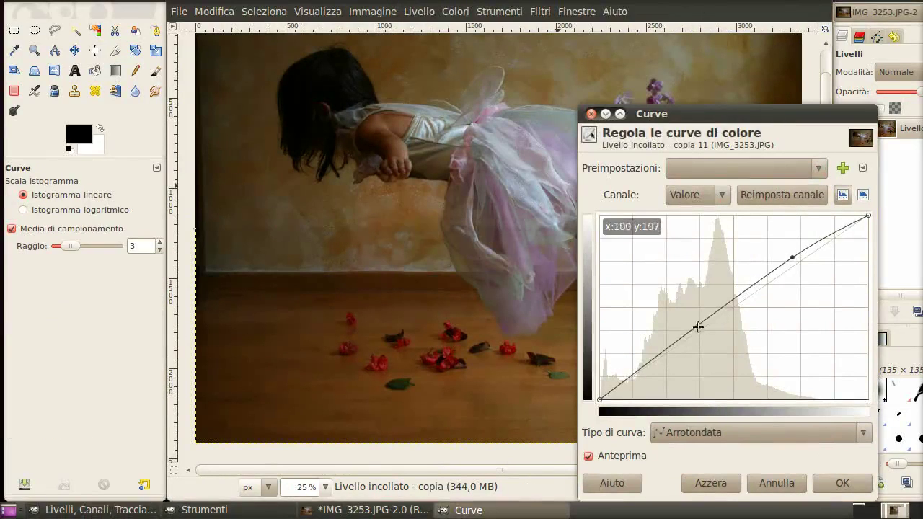
left_click(672, 355)
left_click_drag(672, 356, 664, 339)
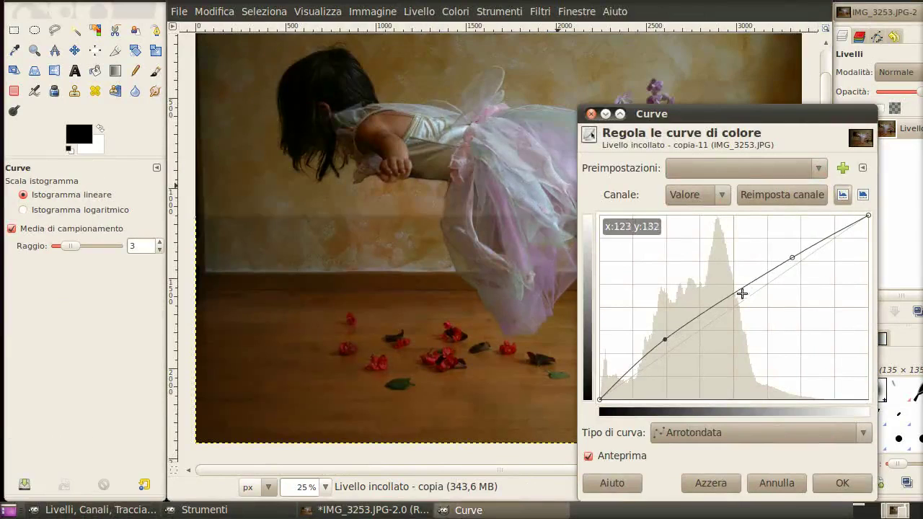
left_click_drag(791, 258, 786, 236)
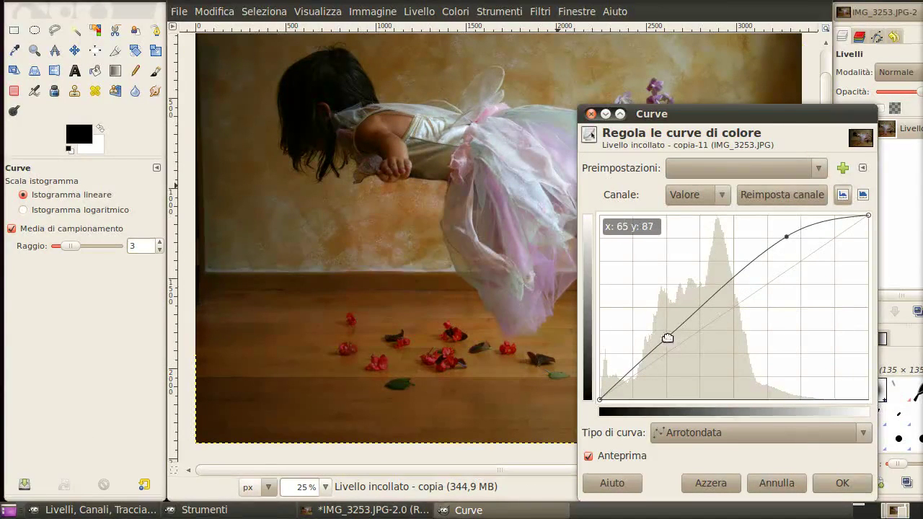
left_click_drag(664, 339, 665, 344)
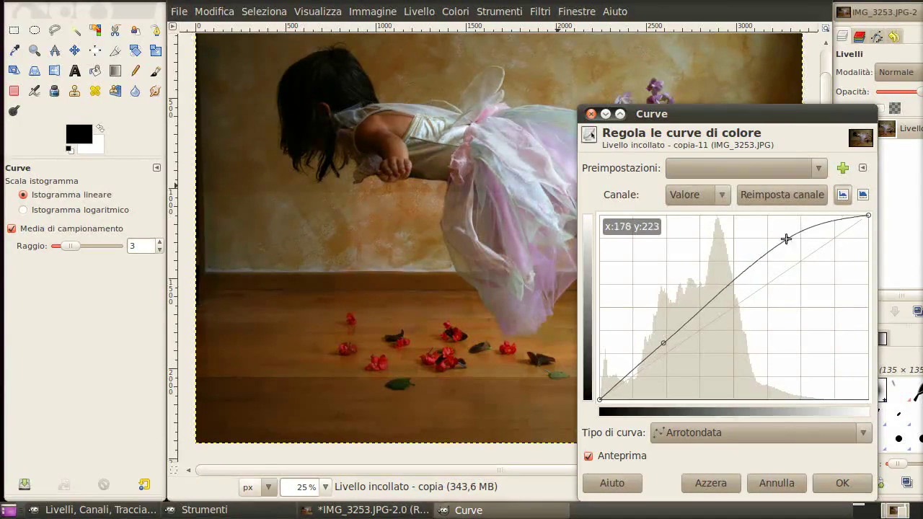
left_click_drag(786, 236, 762, 240)
left_click(842, 482)
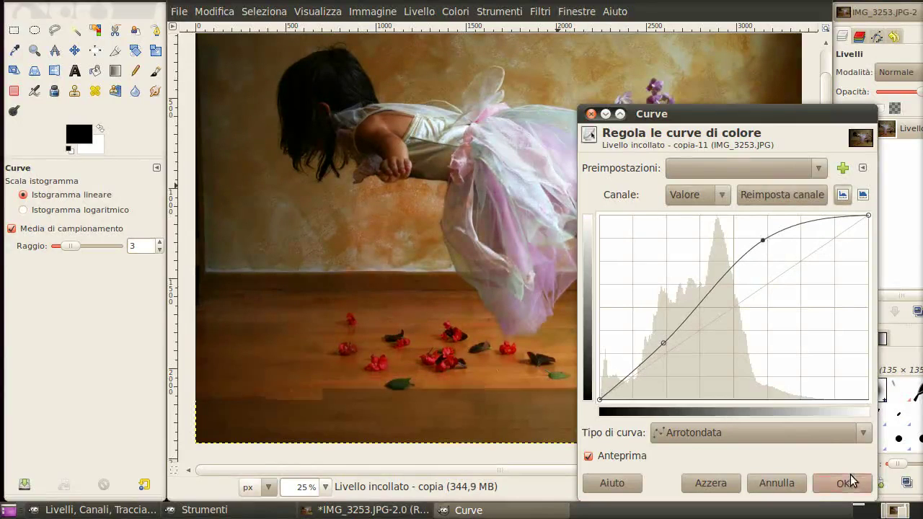
Step: Lower the saturation to about -29 with Hue-Saturation
left_click(456, 12)
left_click(490, 55)
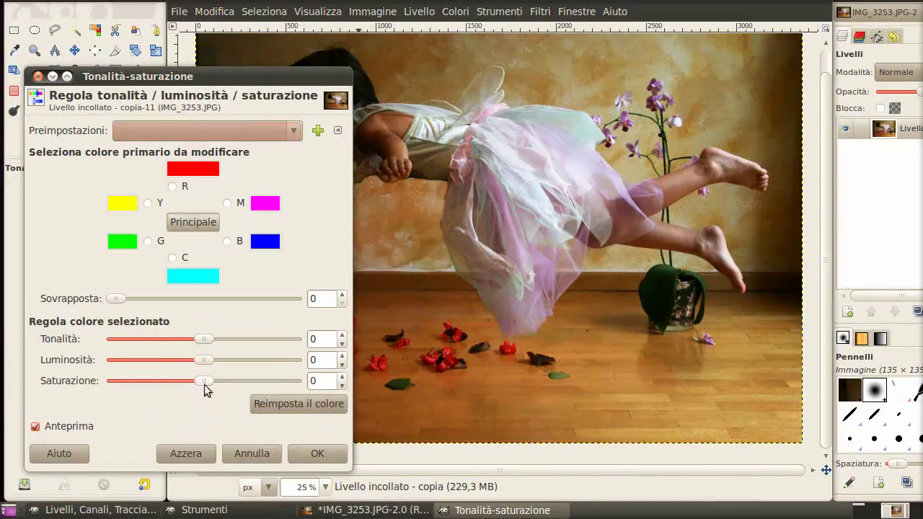
left_click_drag(204, 380, 191, 381)
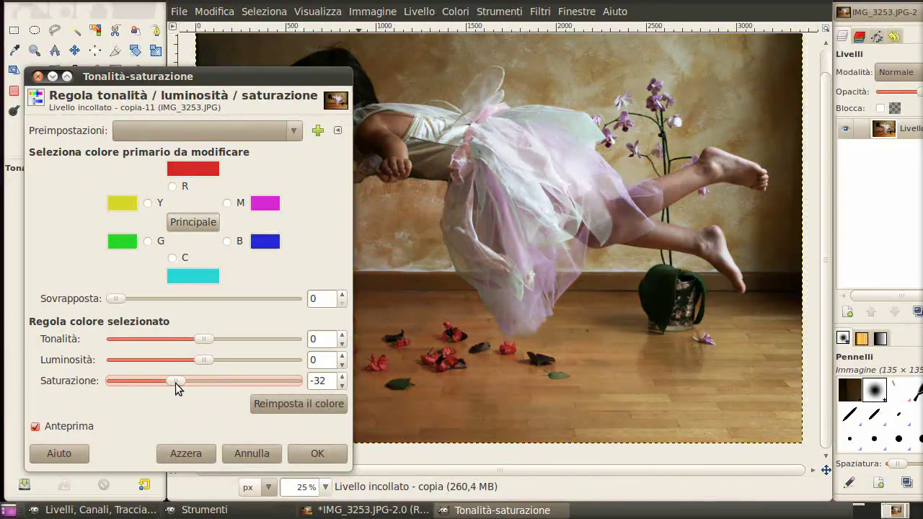
left_click_drag(175, 383, 185, 382)
left_click(305, 454)
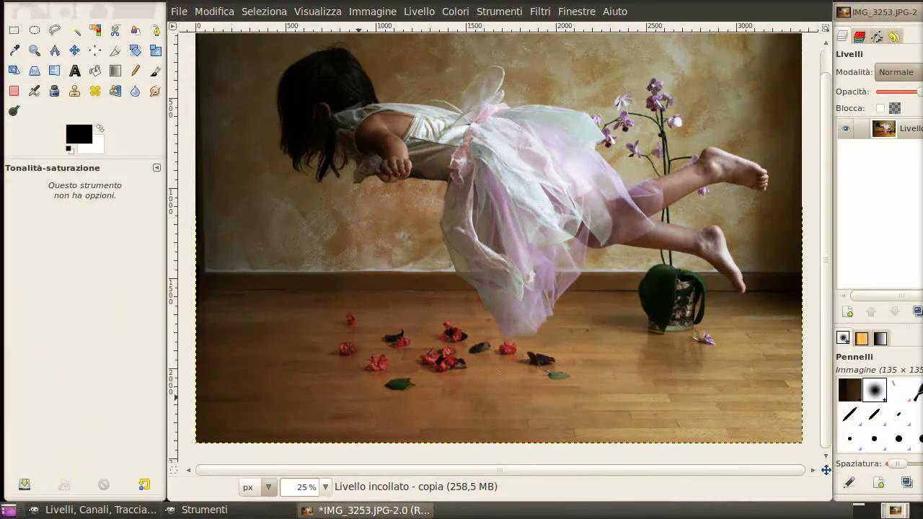
Step: Add a transparent 3366×2416 layer, 'Nuovo livello', above the photo
left_click(917, 54)
mouse_move(828, 64)
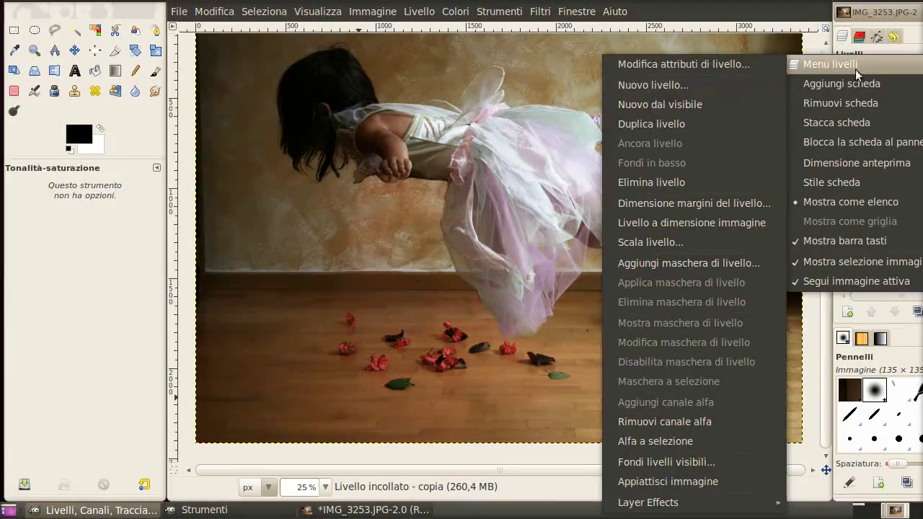
left_click(659, 88)
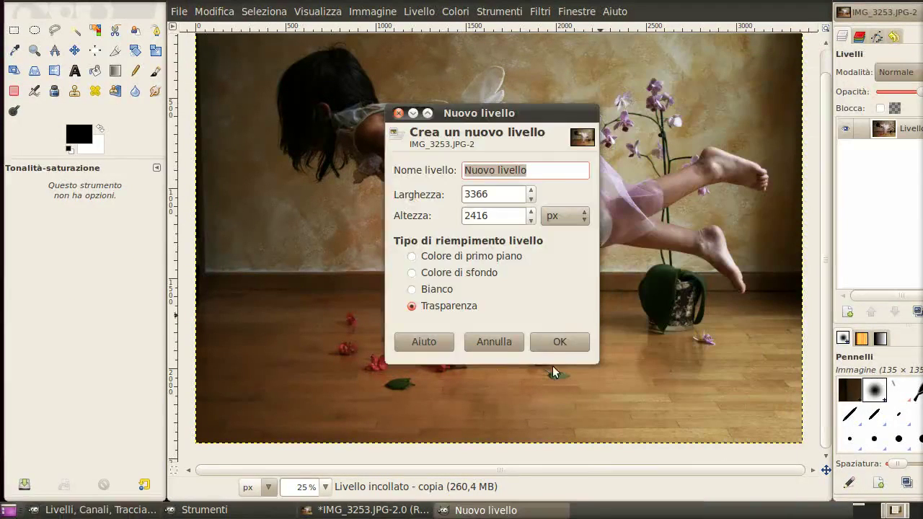
left_click(559, 345)
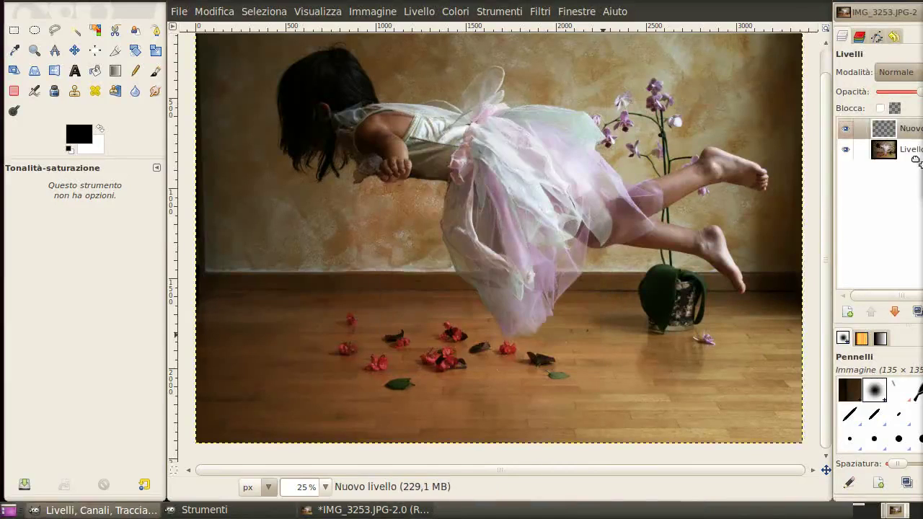